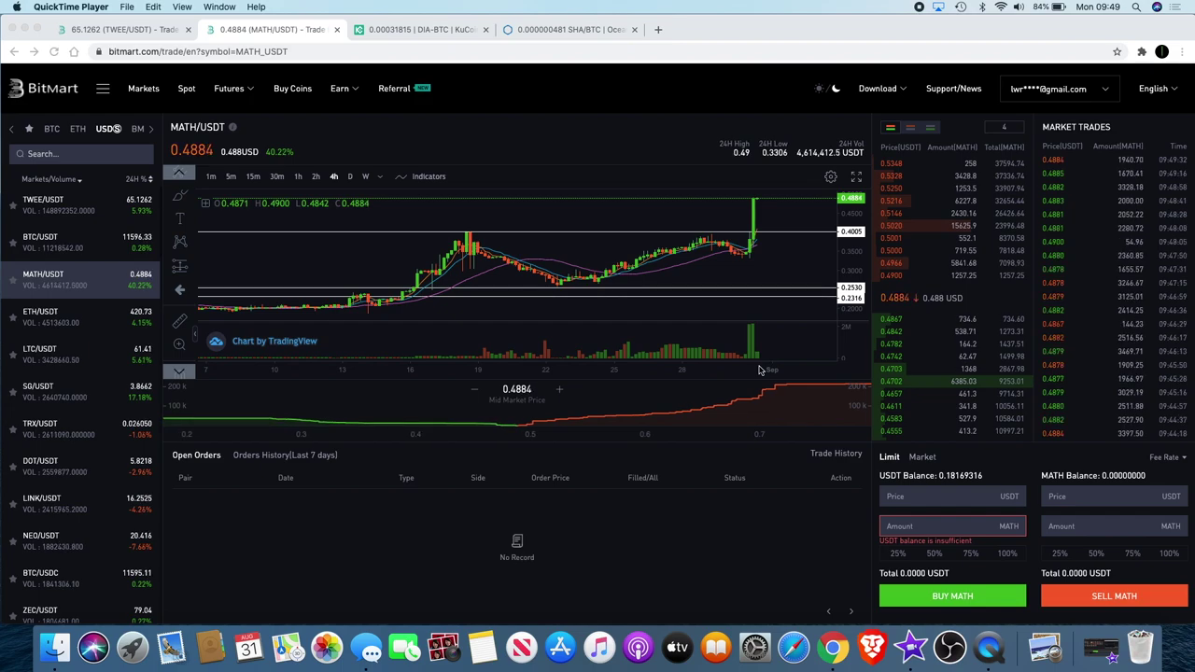
Measure the MATH/USDT price rise across the recent rally, then clear the measurement.
scroll(755, 311, "down", 5)
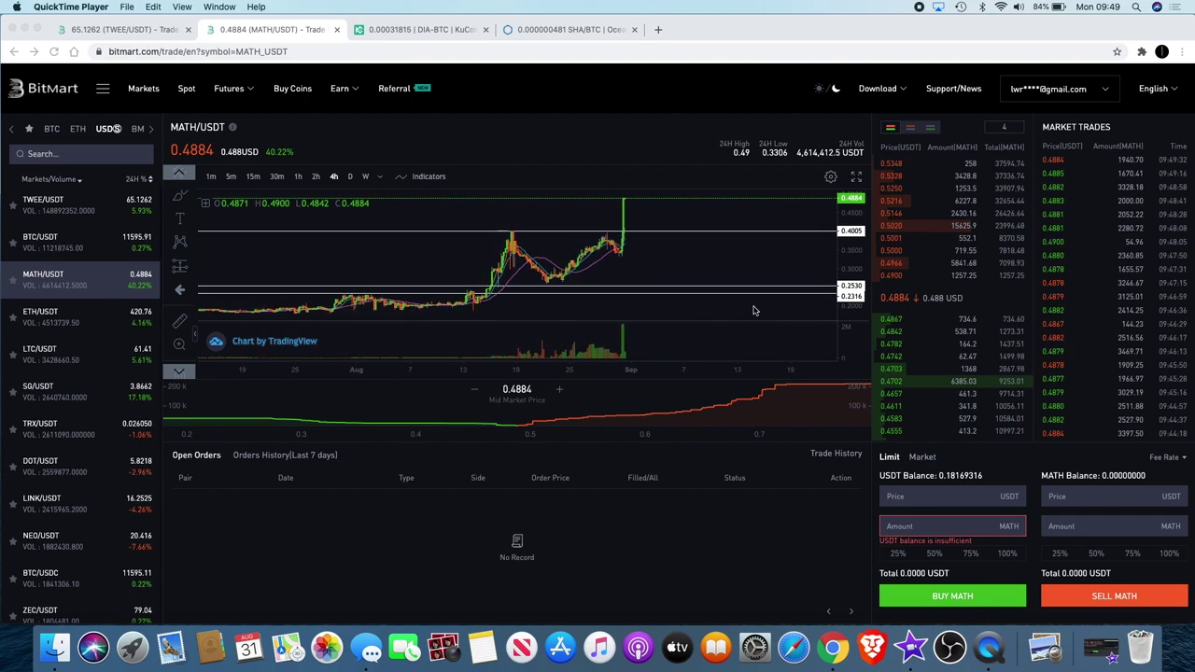
scroll(754, 311, "up", 5)
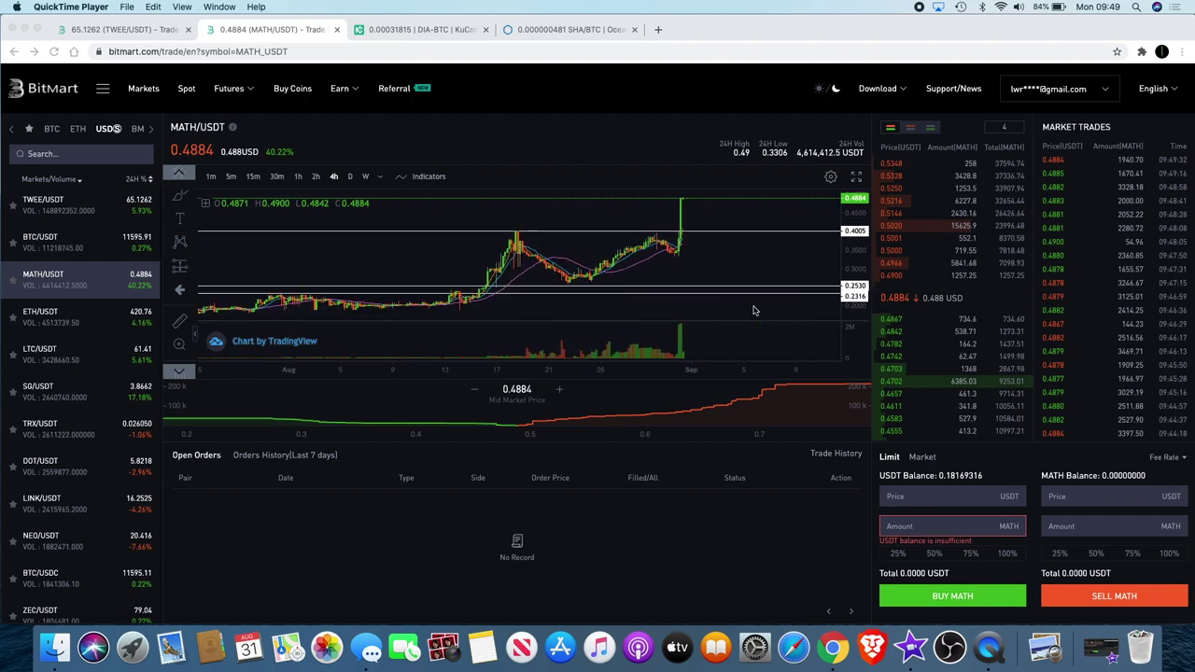
scroll(755, 311, "up", 1)
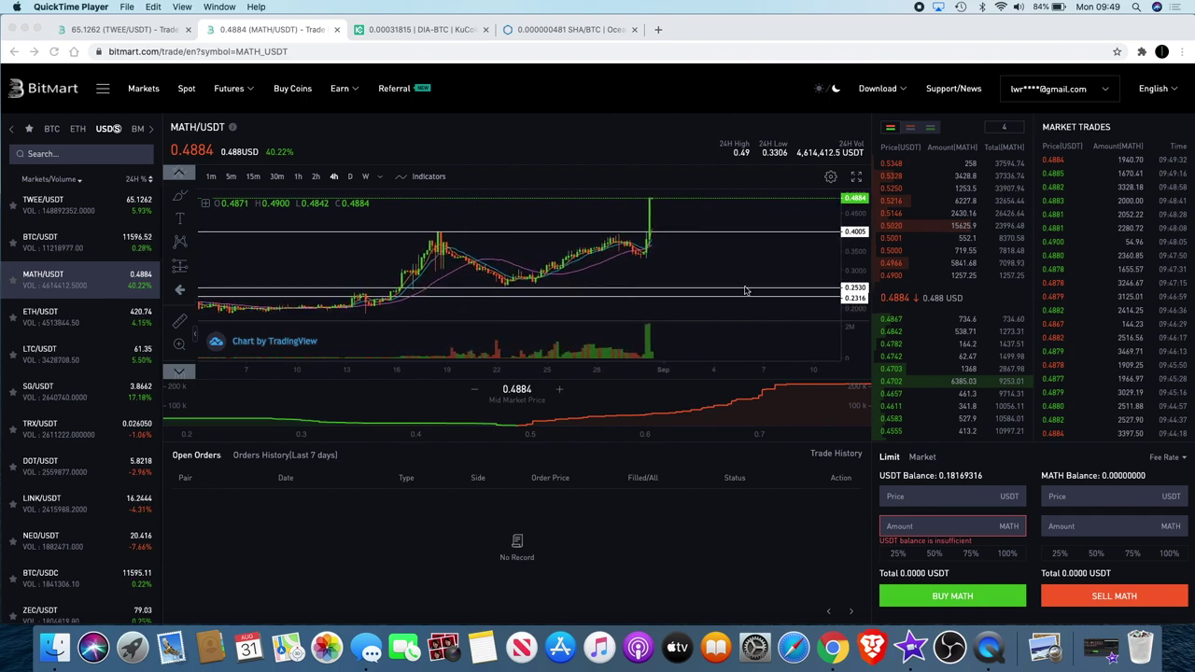
left_click(657, 240)
scroll(563, 295, "down", 6)
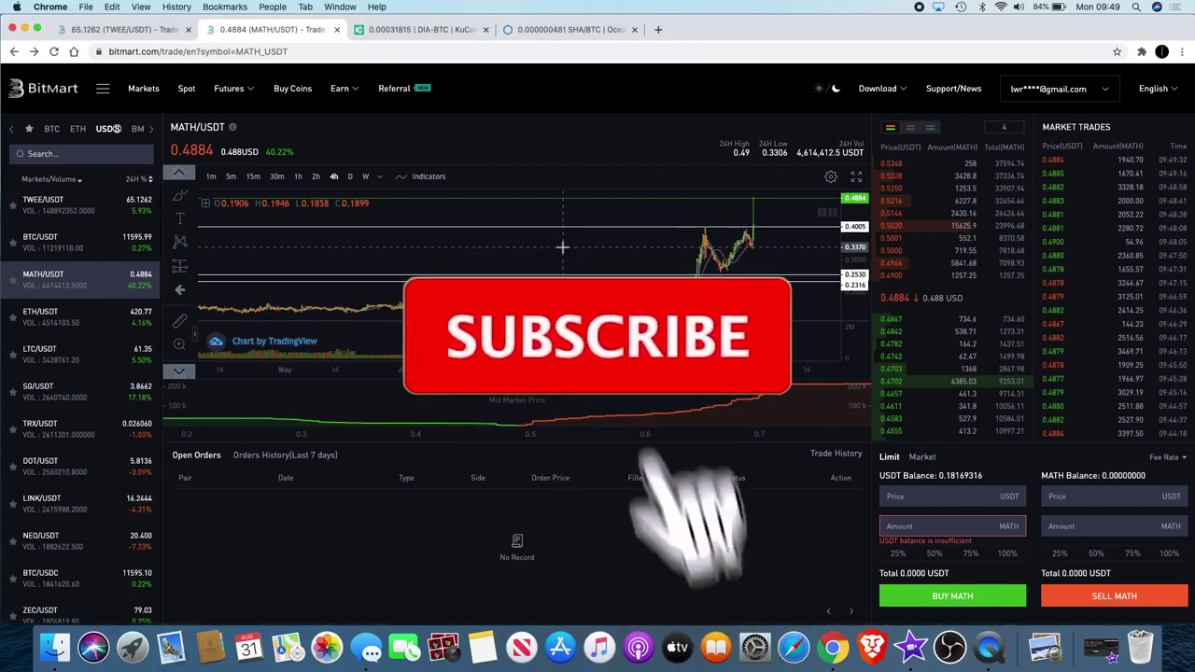
scroll(560, 249, "up", 3)
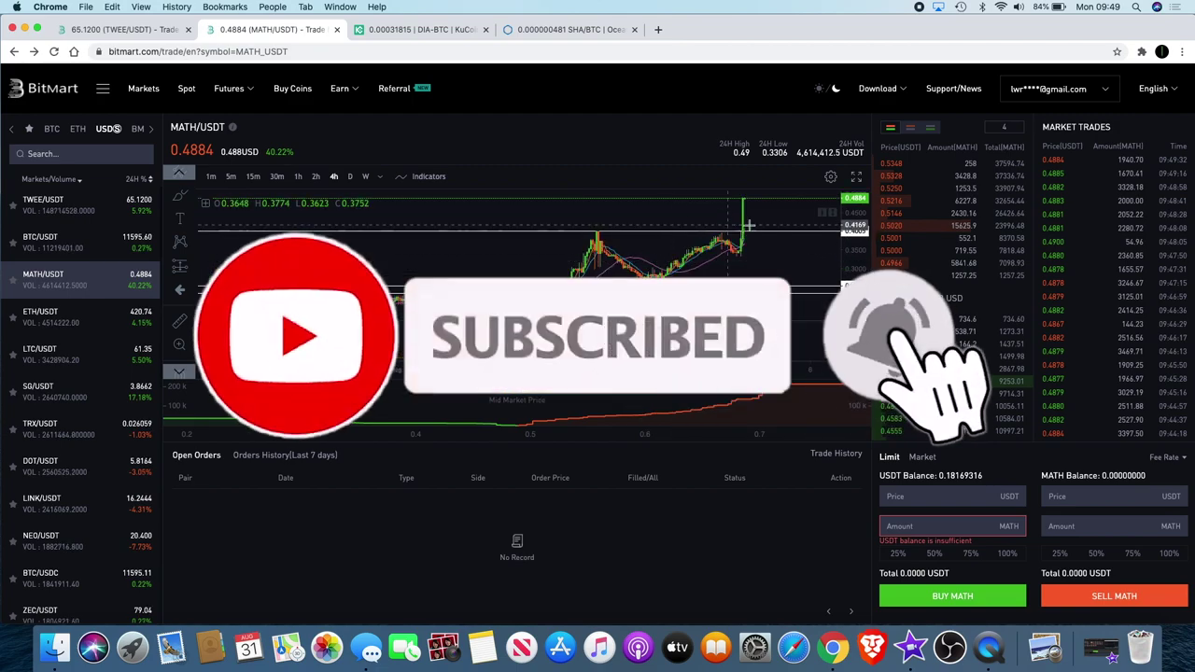
scroll(734, 235, "down", 1)
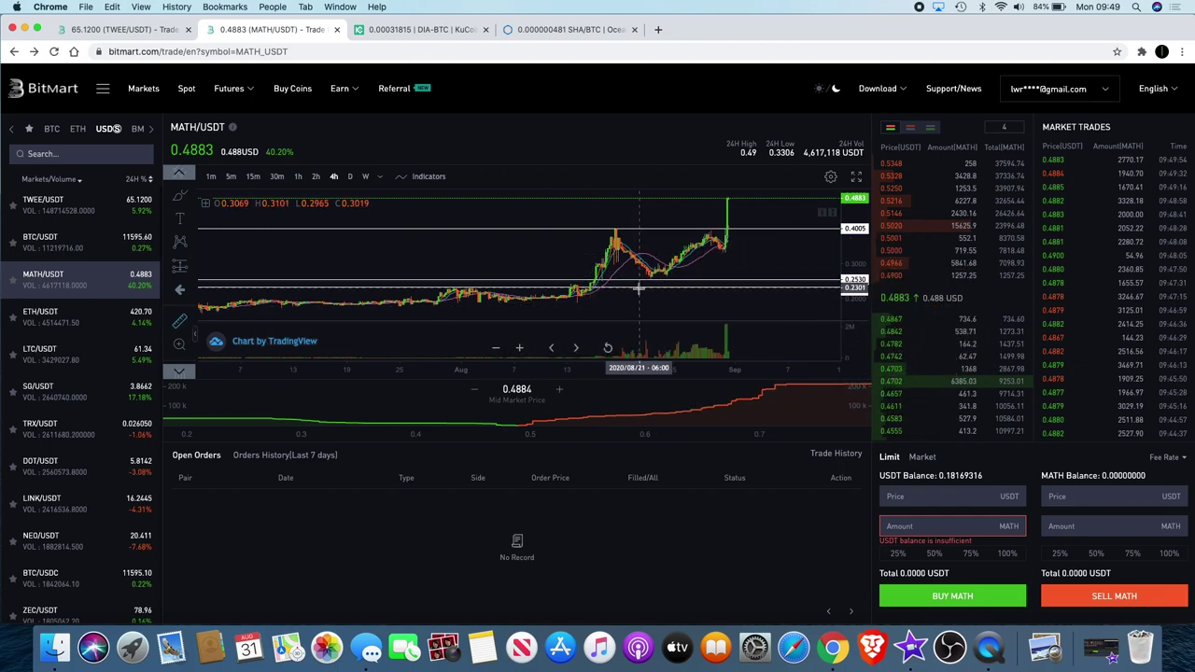
left_click_drag(639, 288, 768, 198)
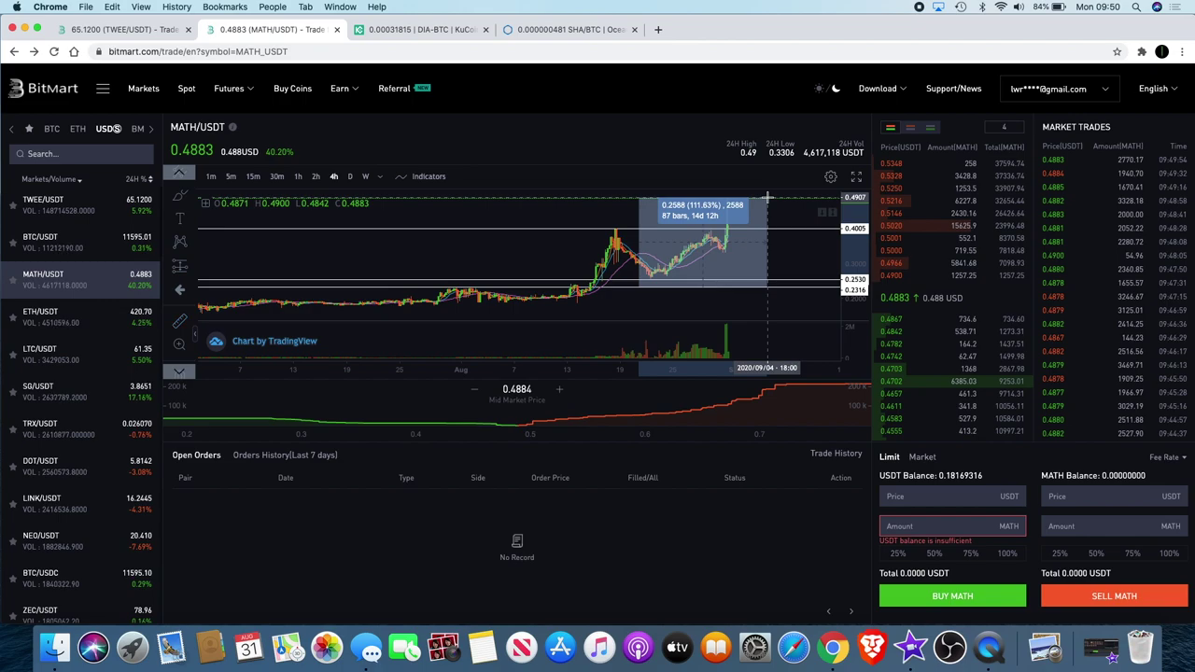
scroll(710, 234, "down", 3)
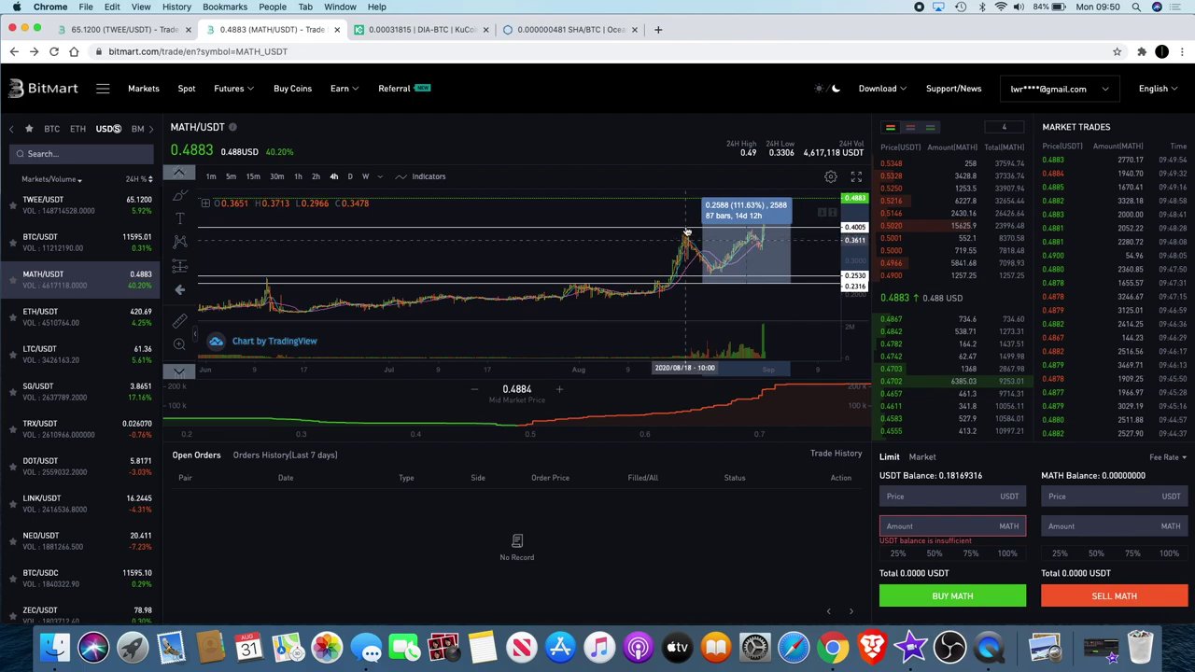
left_click(689, 223)
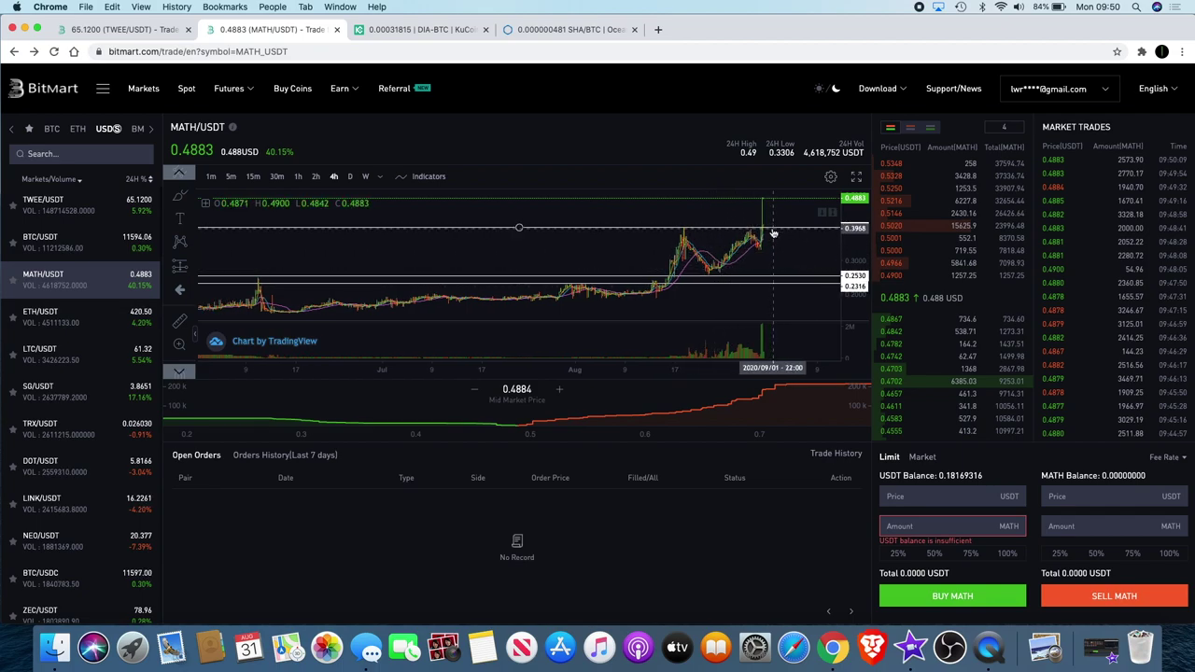
scroll(770, 235, "up", 5)
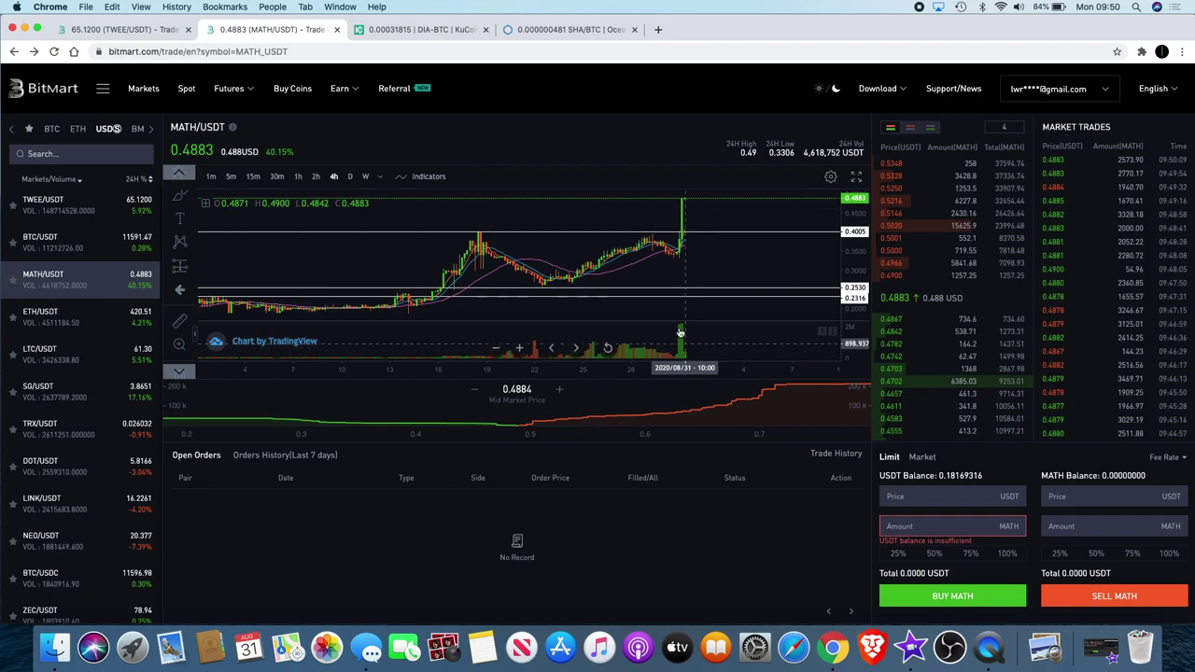
Switch MATH/USDT to daily candles and zoom and pan through its 2020 history.
left_click(351, 176)
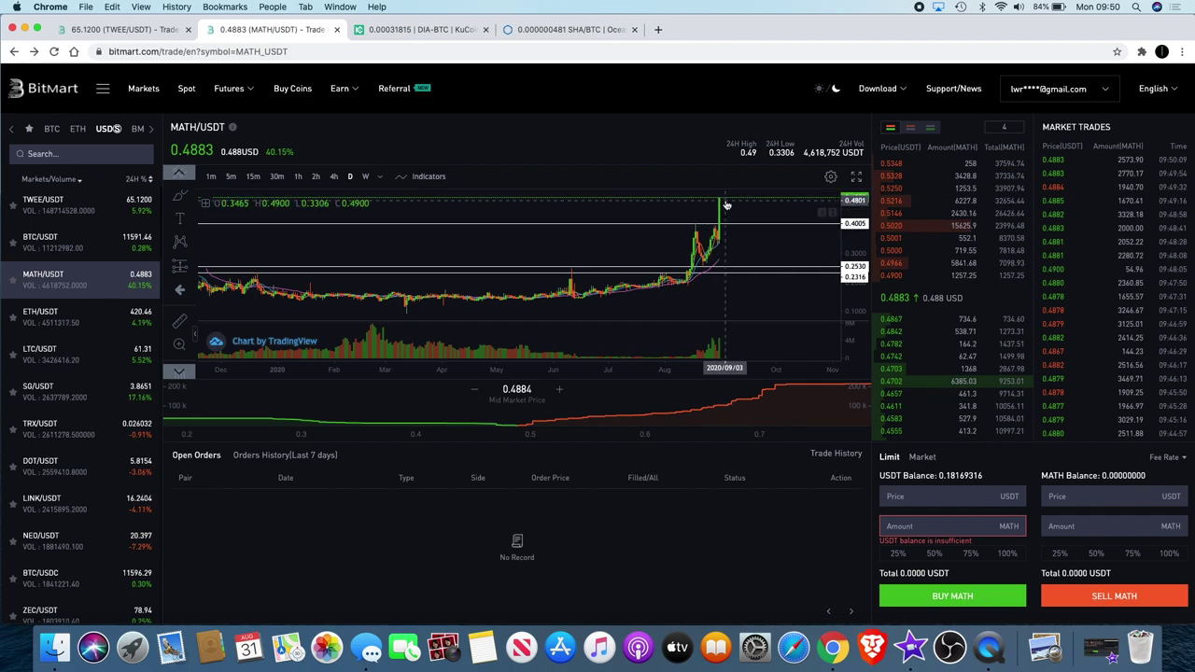
scroll(727, 205, "down", 5)
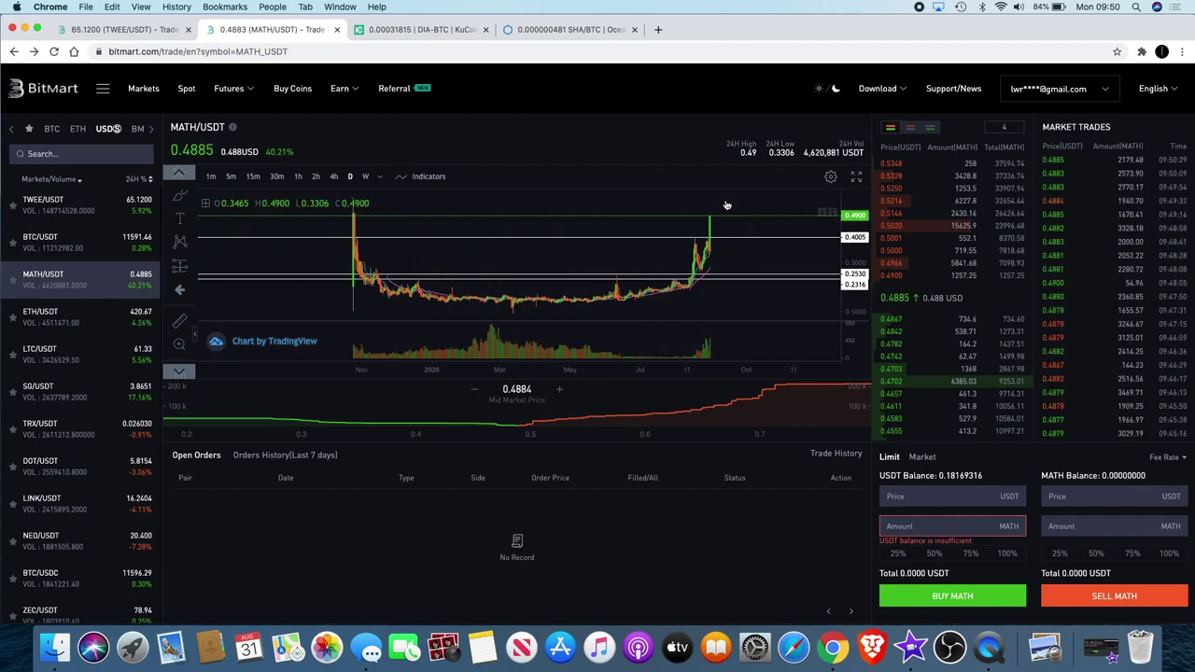
scroll(727, 204, "up", 3)
scroll(679, 213, "up", 3)
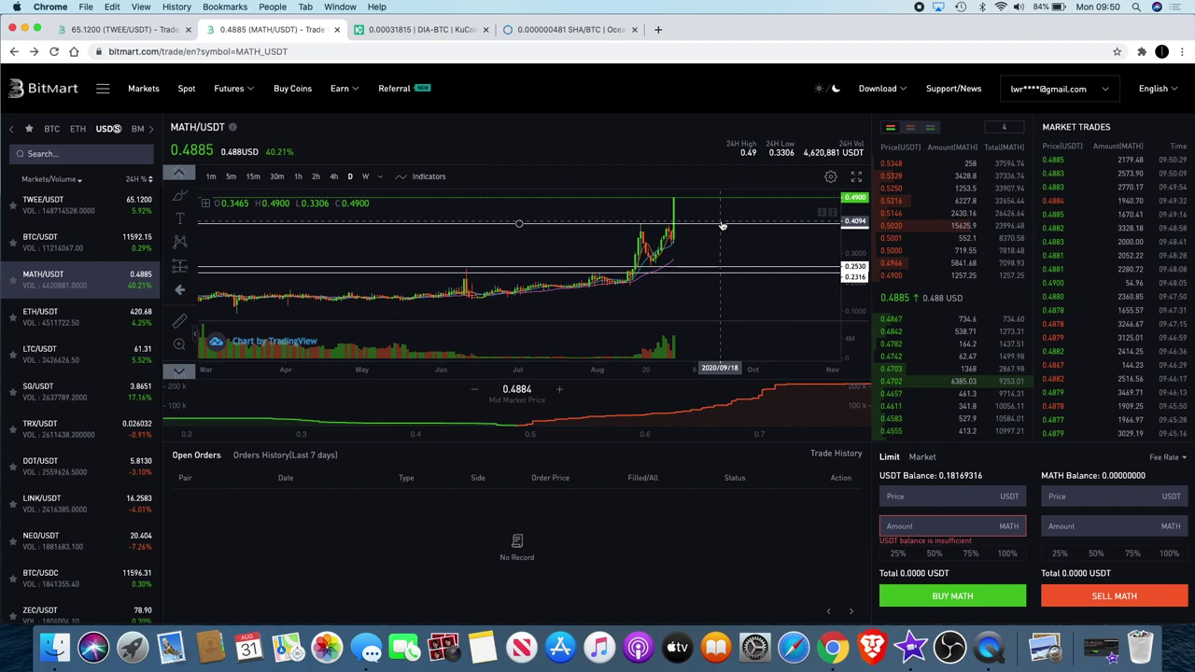
scroll(722, 226, "left", 5)
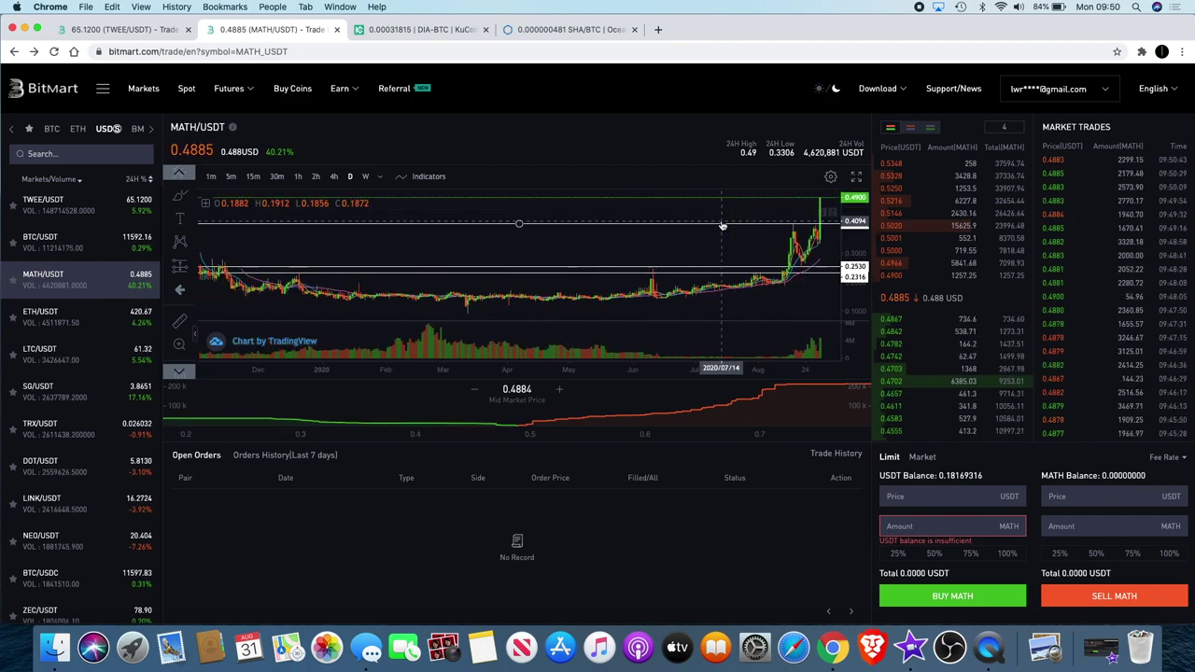
scroll(722, 226, "left", 5)
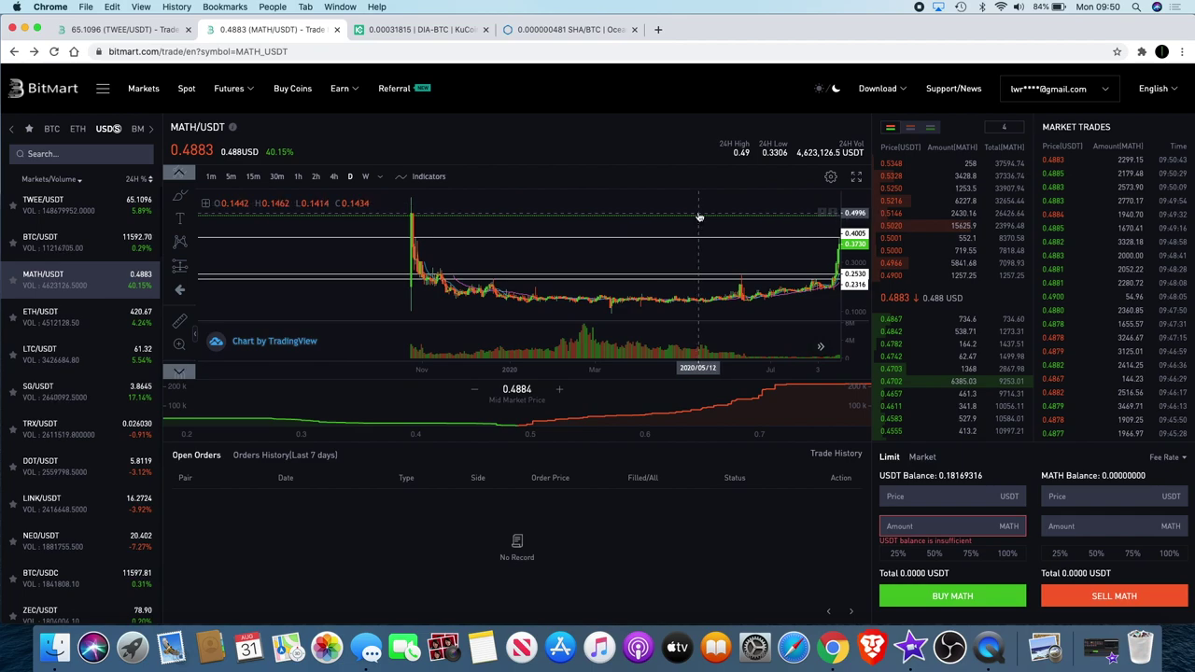
scroll(700, 211, "right", 5)
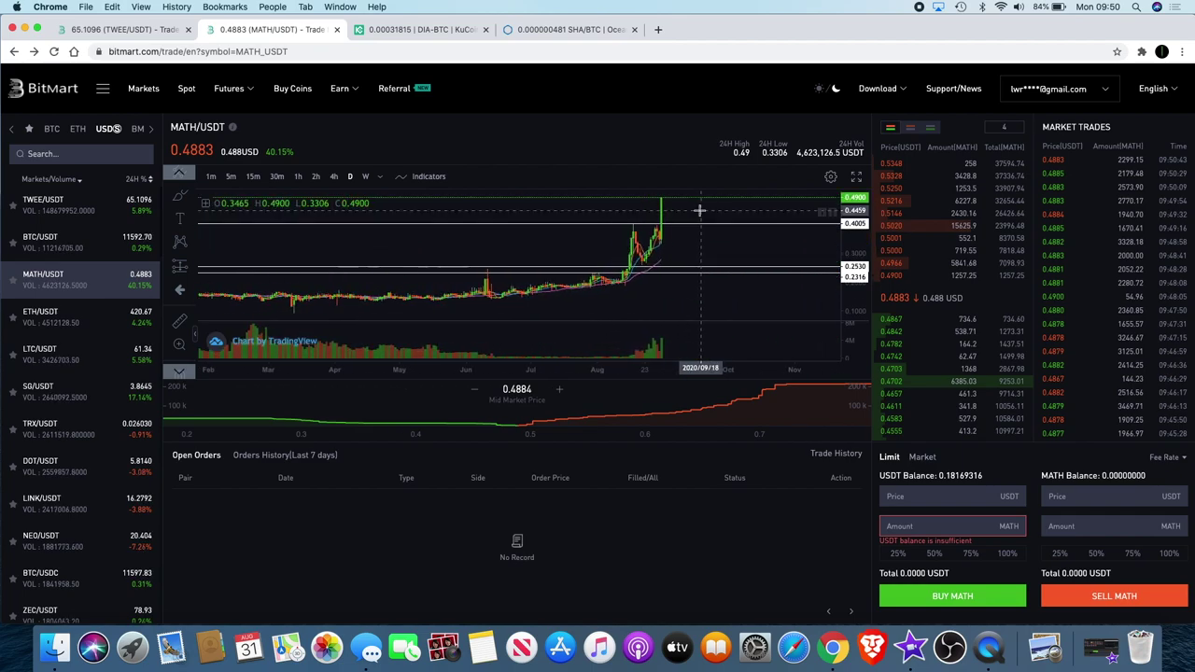
scroll(709, 217, "up", 5)
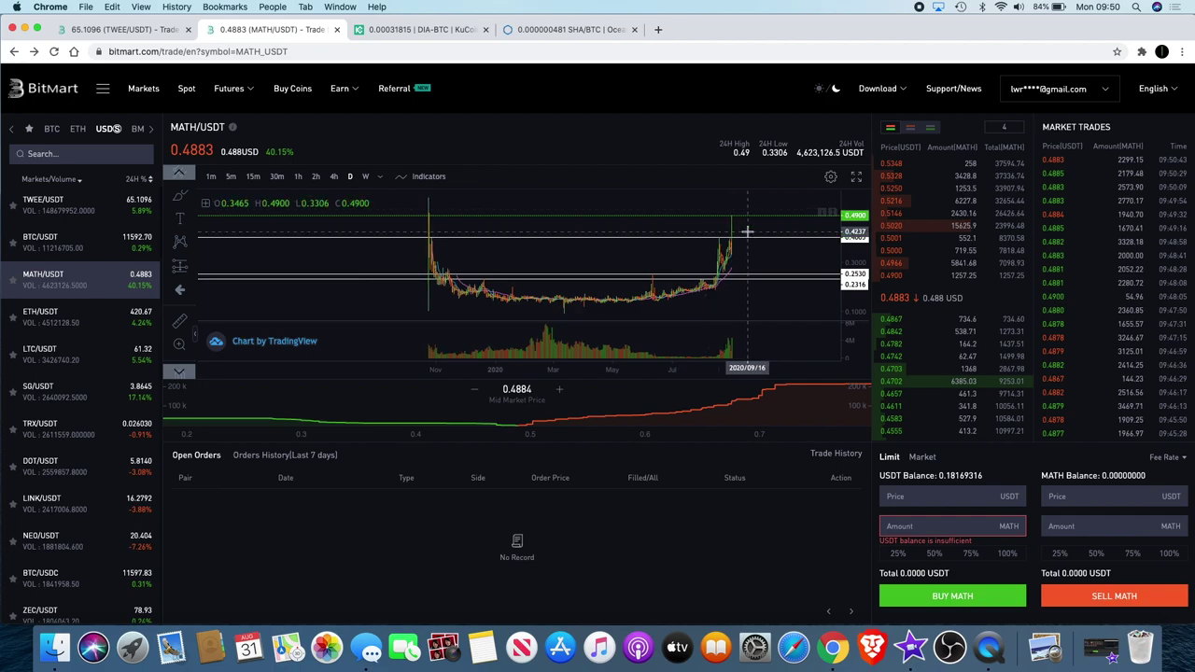
scroll(747, 215, "up", 2)
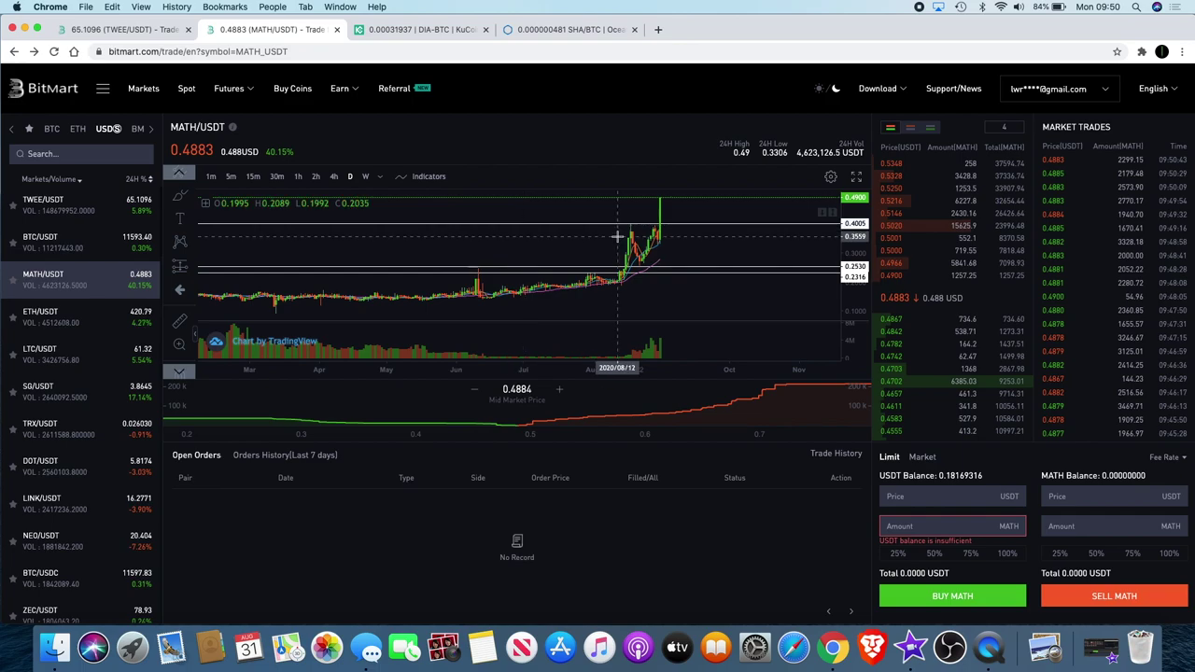
scroll(617, 241, "down", 2)
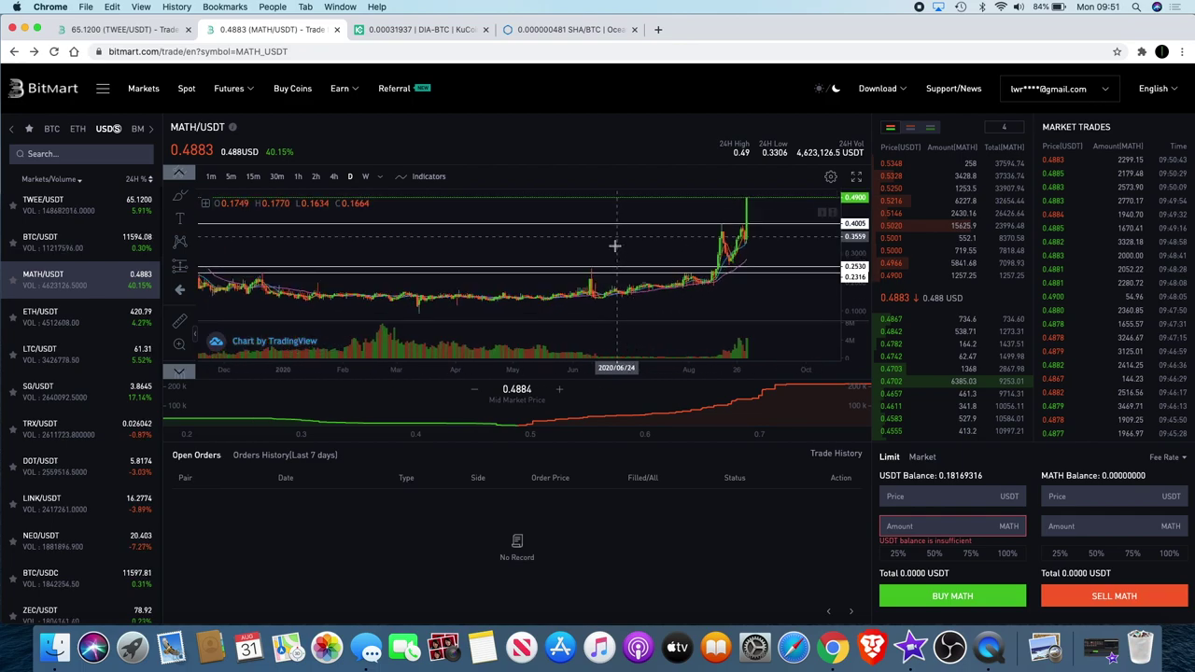
scroll(632, 229, "up", 3)
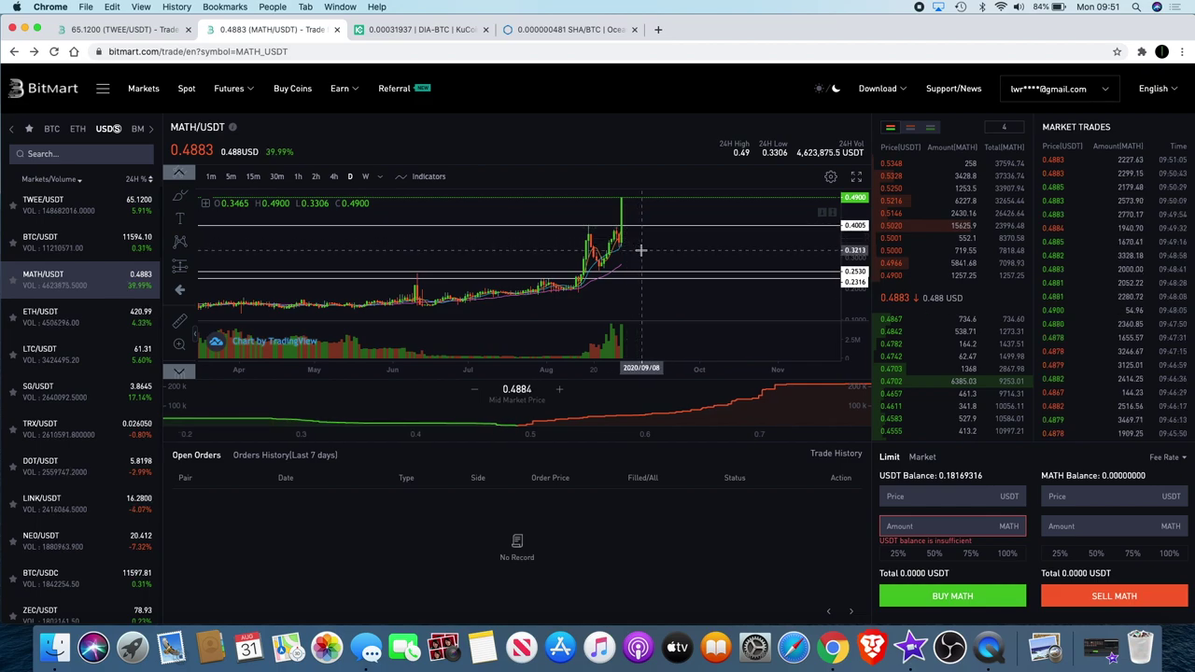
scroll(640, 251, "left", 5)
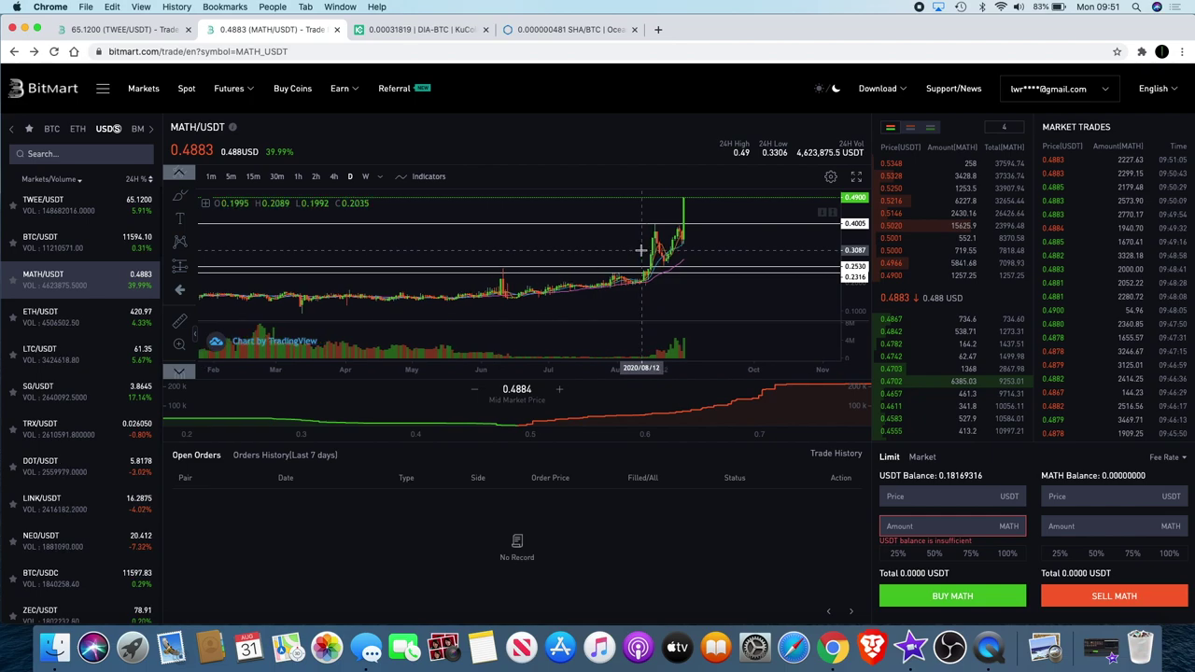
scroll(641, 250, "up", 5)
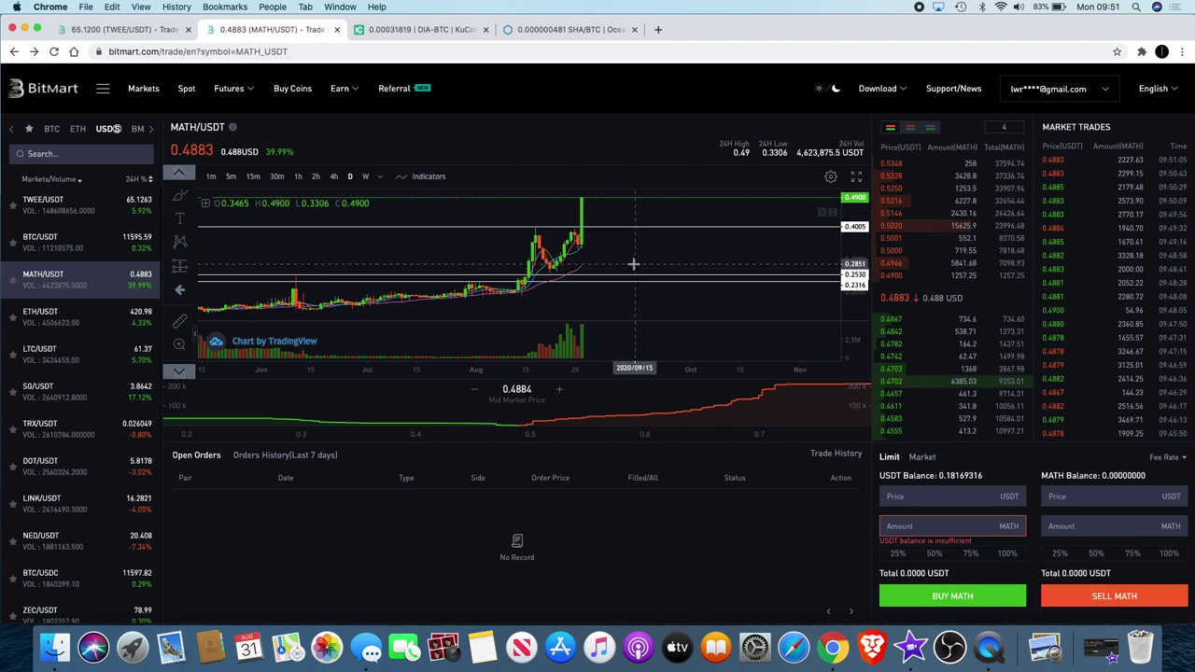
scroll(634, 264, "down", 5)
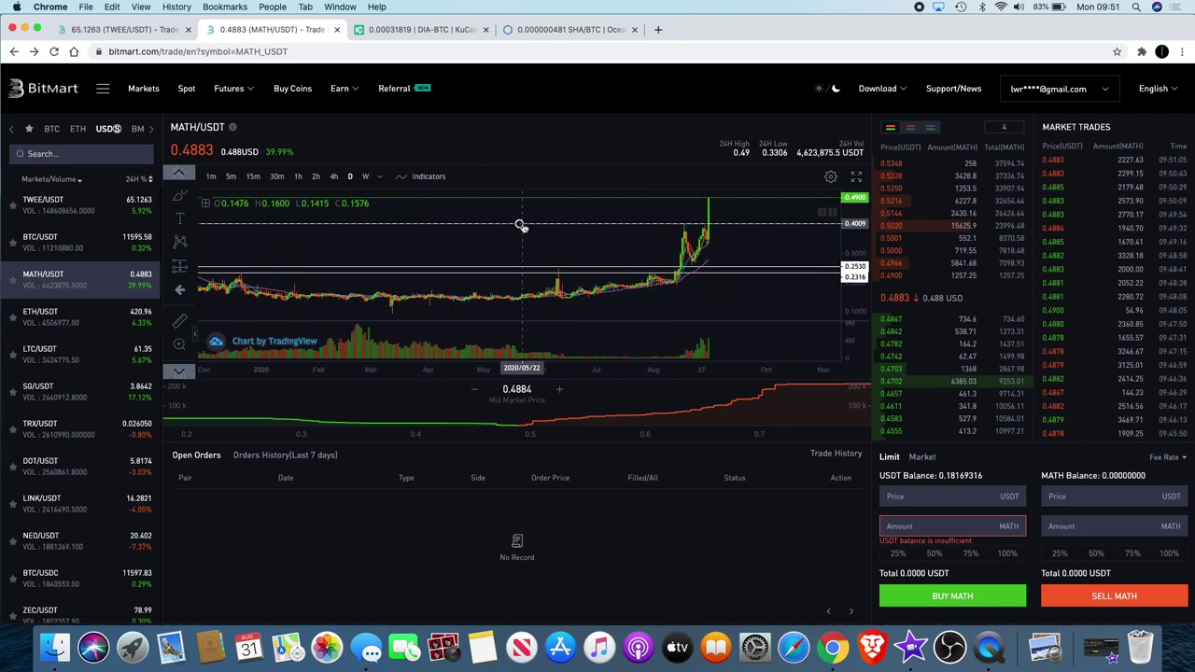
left_click(521, 225)
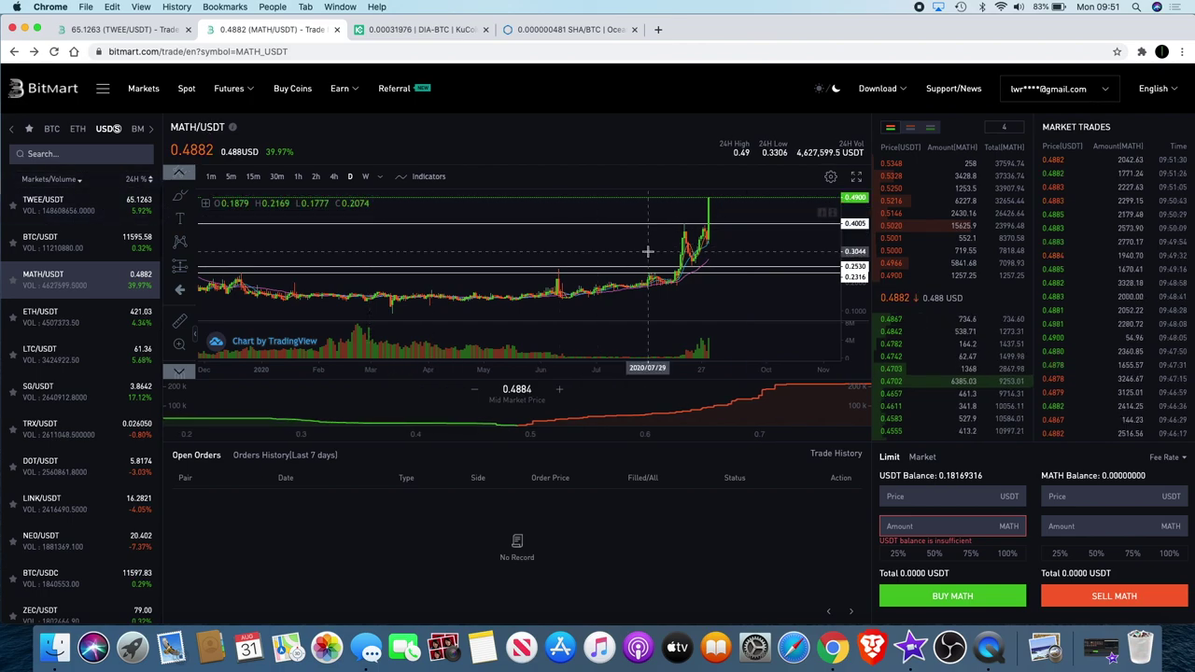
scroll(645, 250, "up", 3)
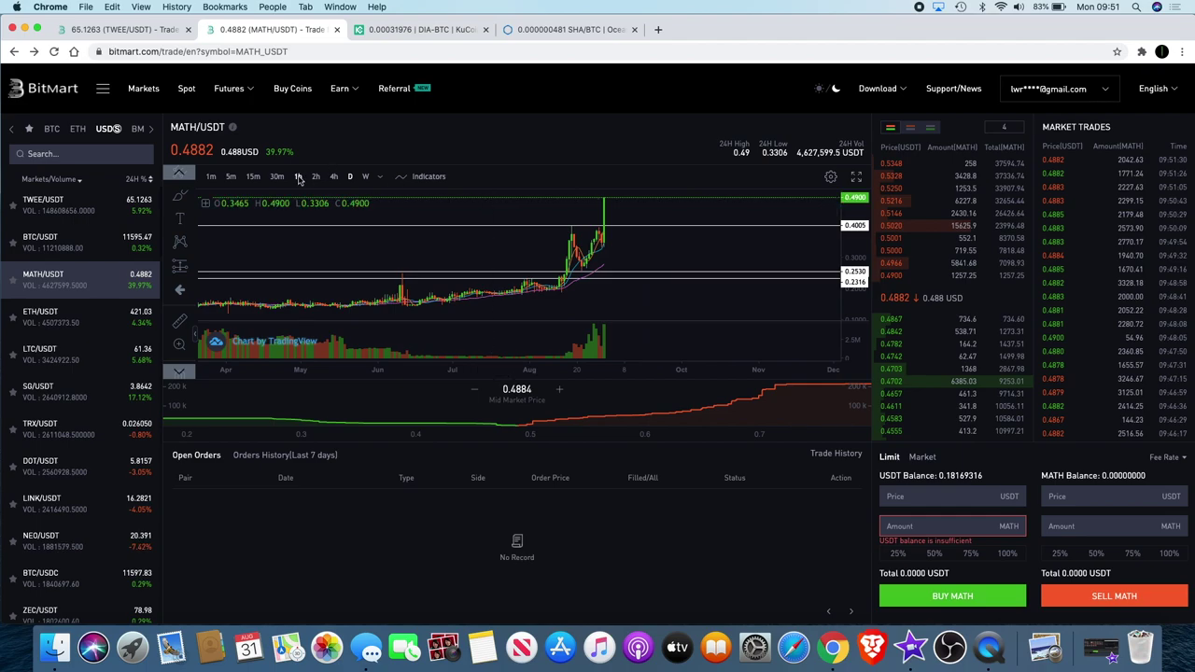
Put the MATH/USDT chart back on 4-hour candles and zoom in on the latest spike.
left_click(335, 178)
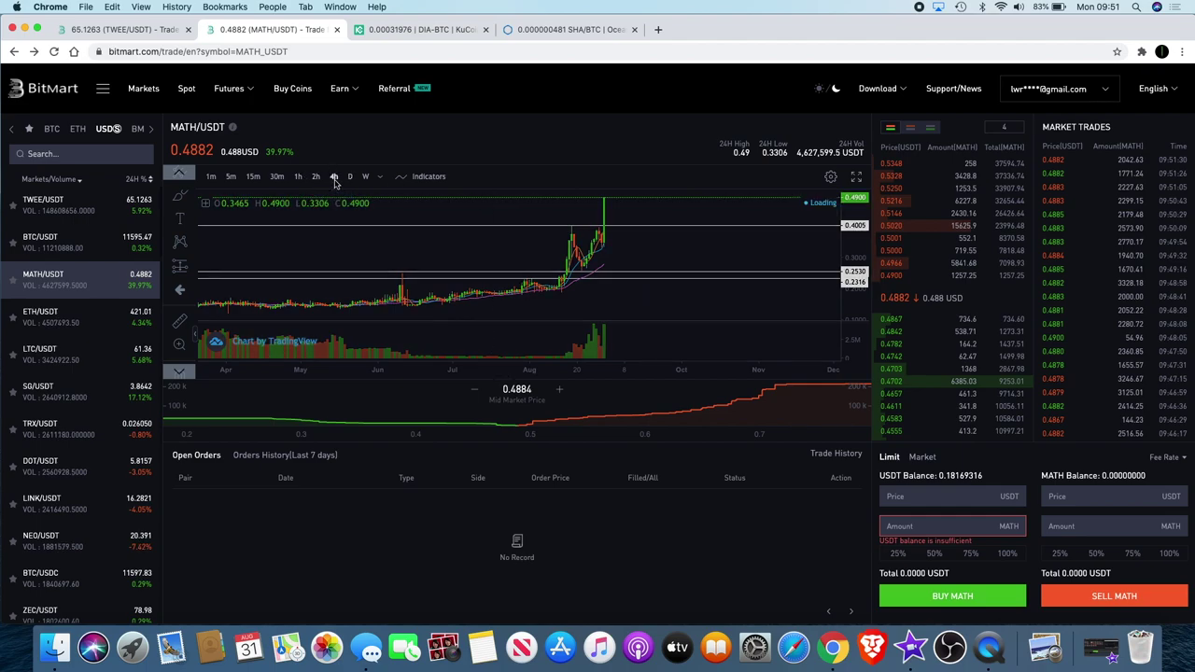
scroll(665, 254, "up", 3)
scroll(668, 237, "up", 5)
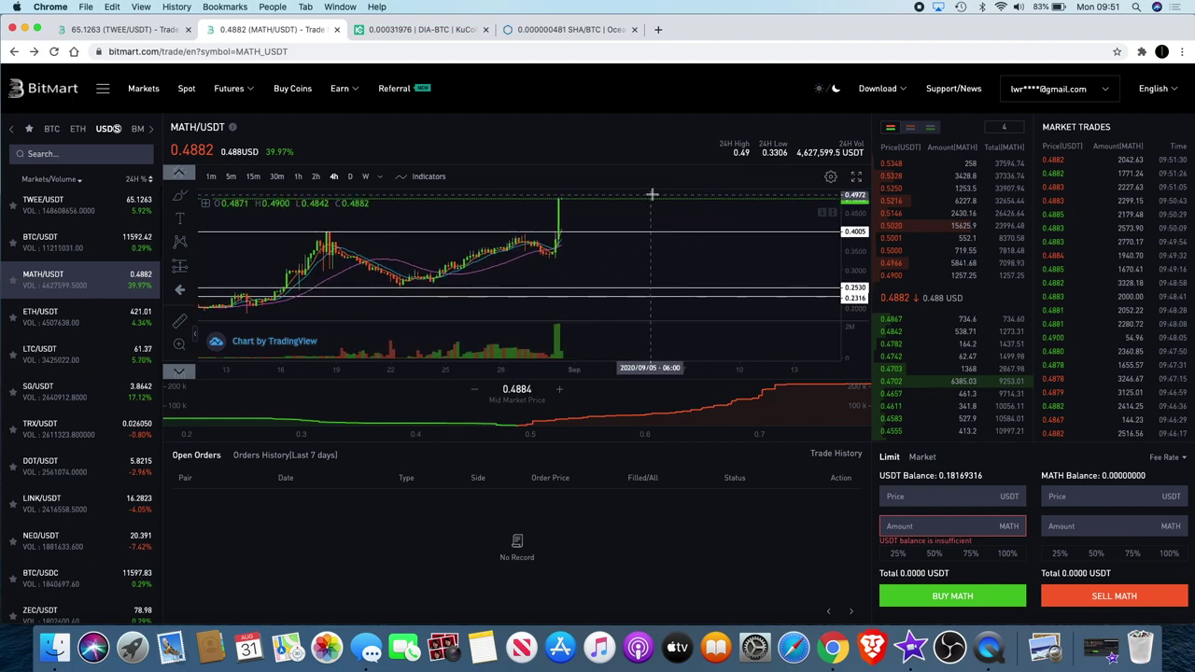
scroll(663, 197, "down", 3)
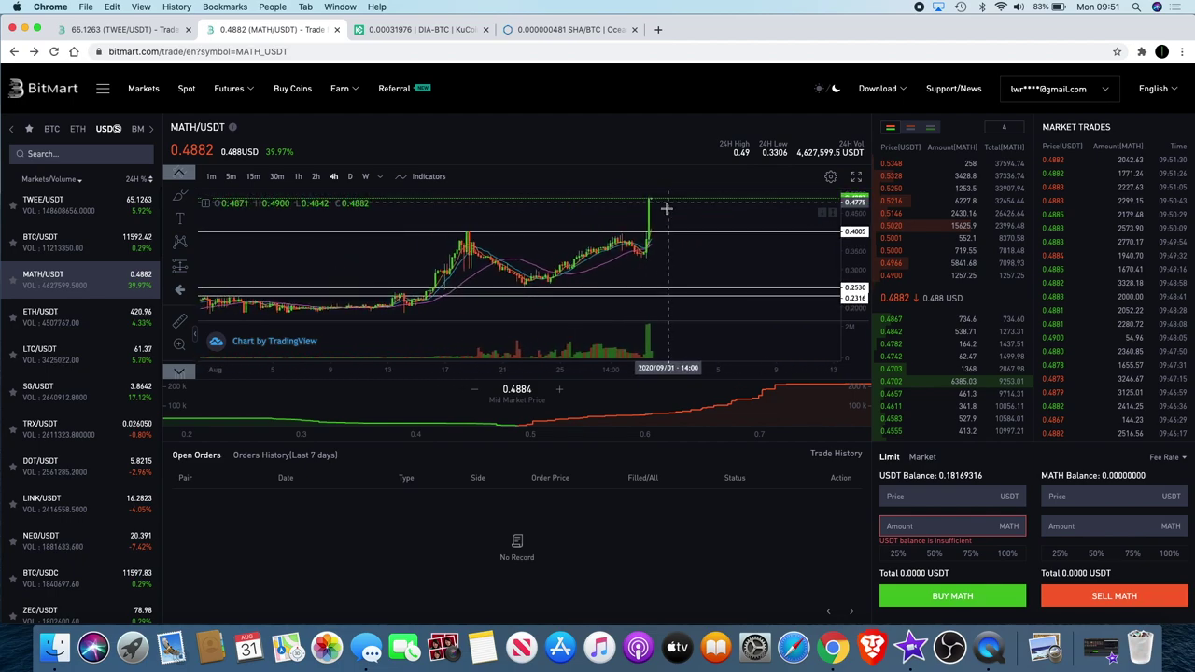
scroll(654, 203, "down", 2)
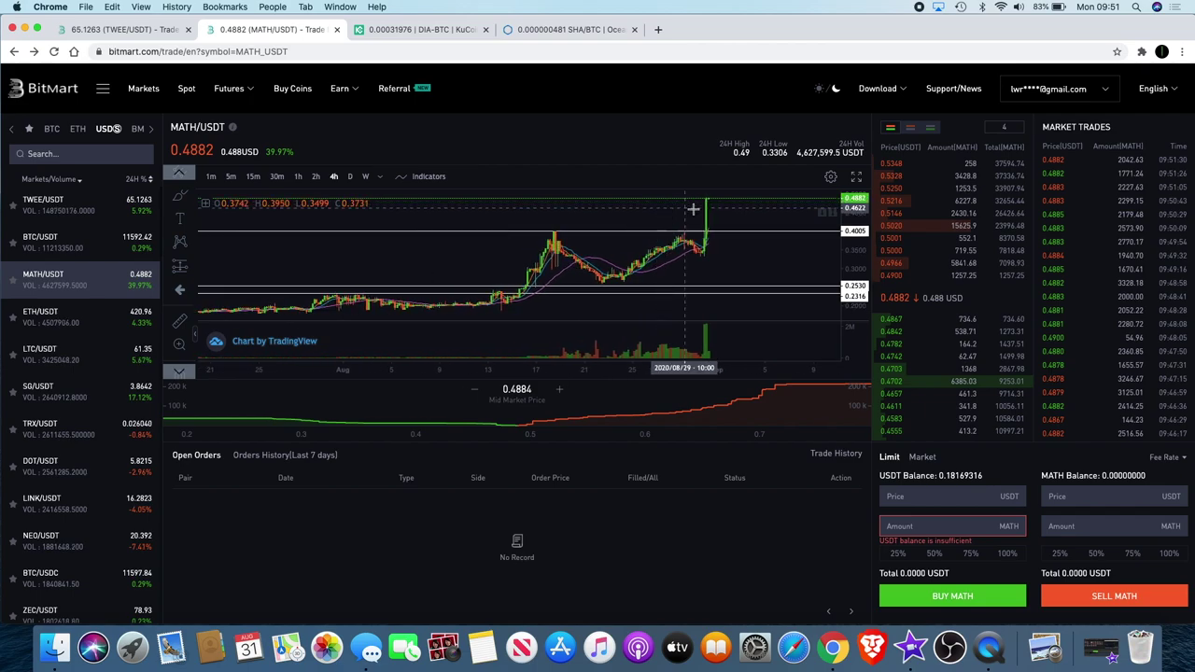
scroll(735, 207, "up", 3)
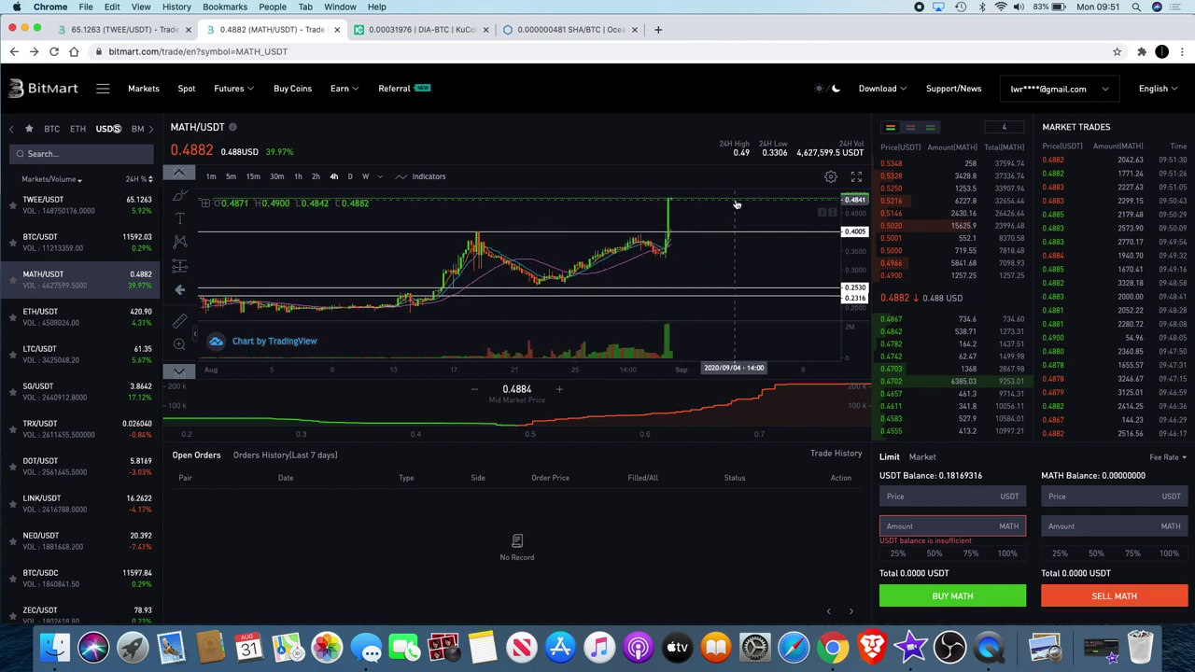
Bring up KuCoin's DIA/BTC chart, undoing an accidental move of the 0.00034007 line.
left_click(420, 29)
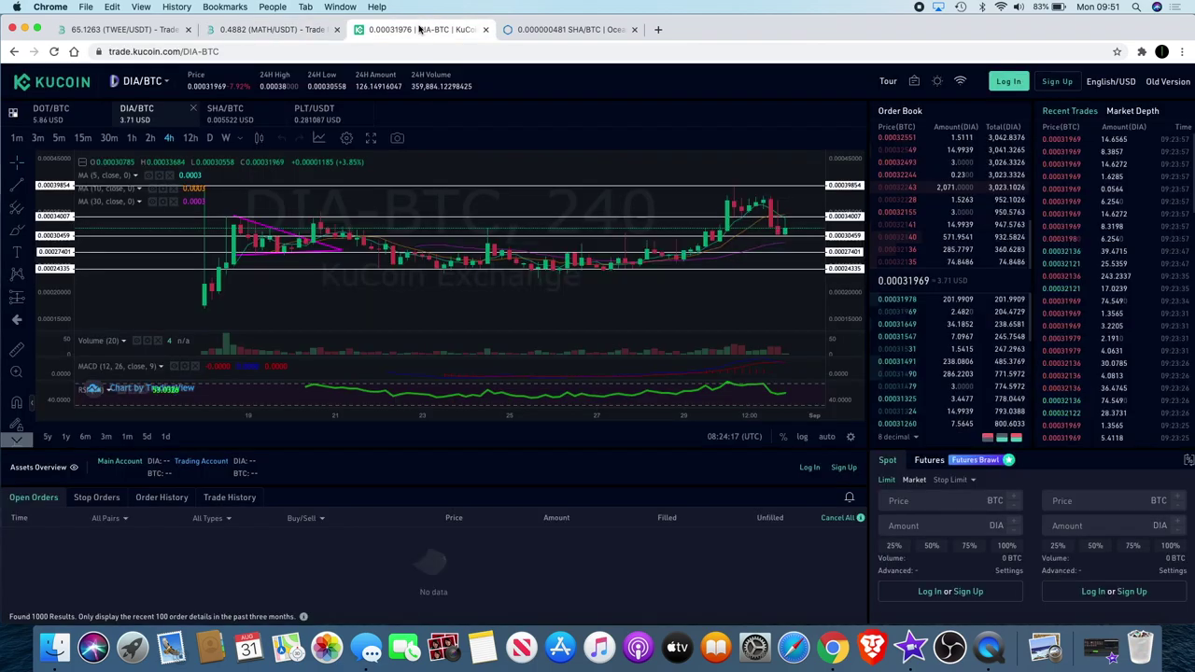
scroll(654, 220, "right", 5)
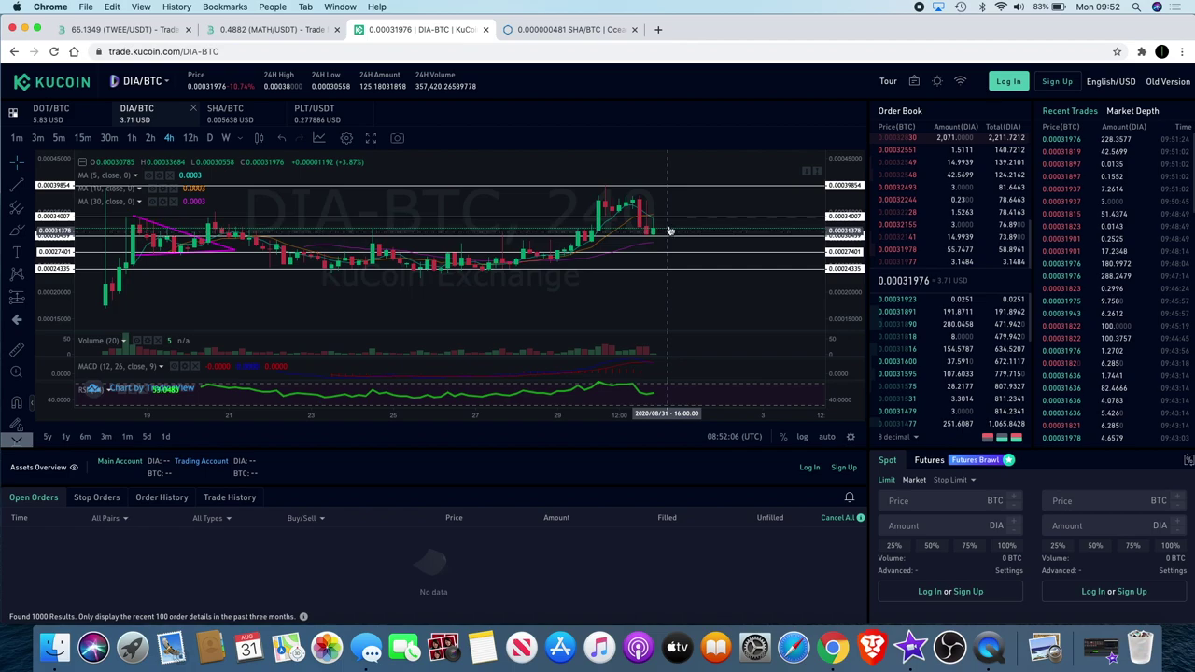
left_click_drag(665, 217, 660, 222)
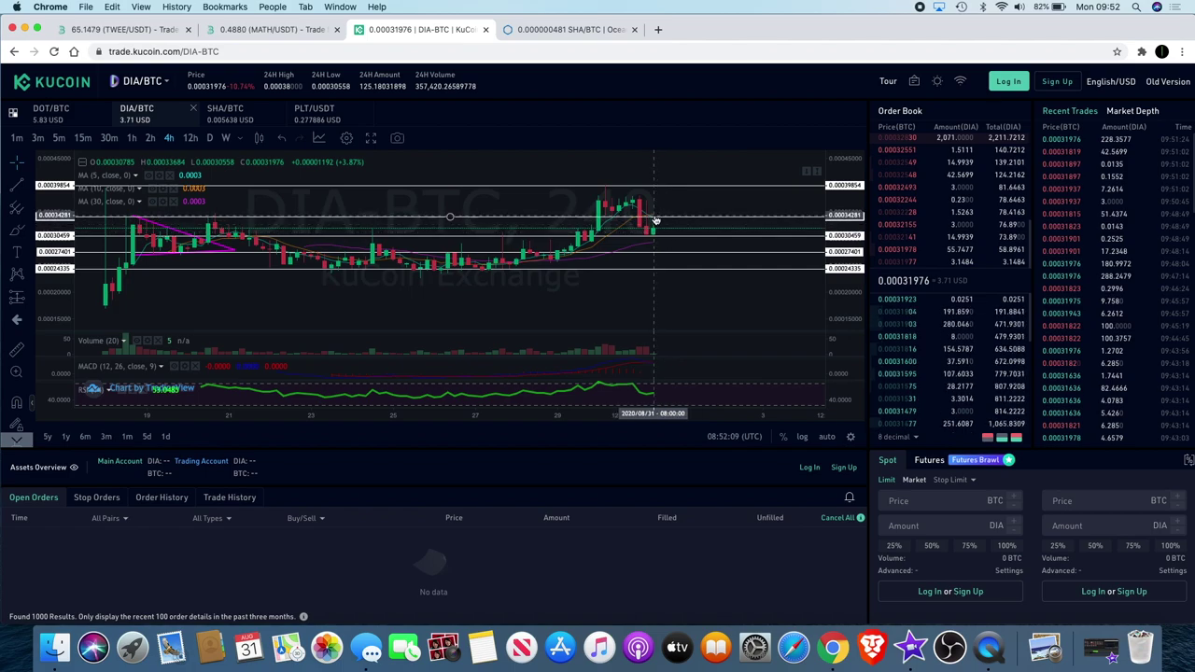
key("super+z")
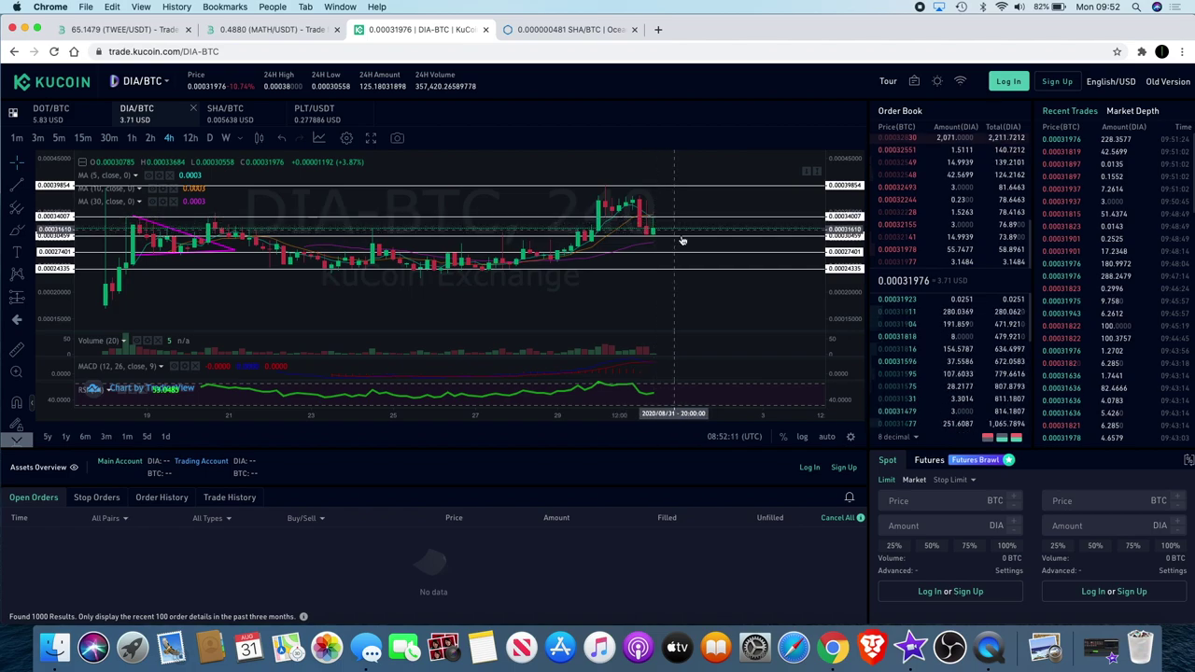
scroll(725, 266, "down", 5)
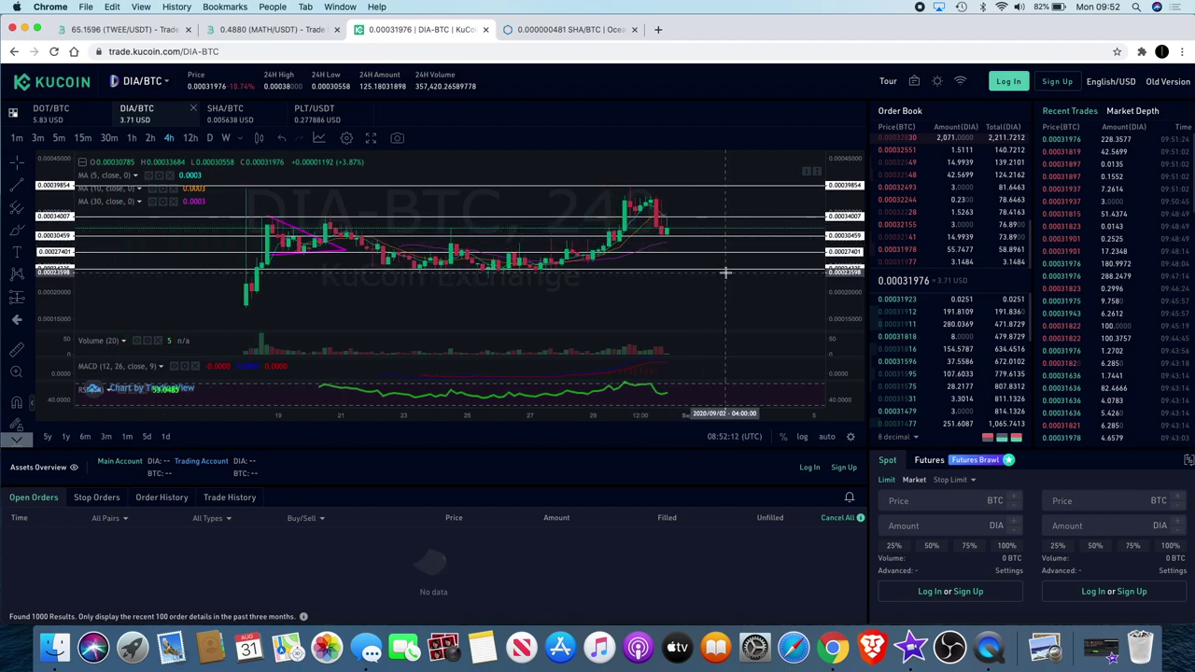
scroll(698, 234, "up", 3)
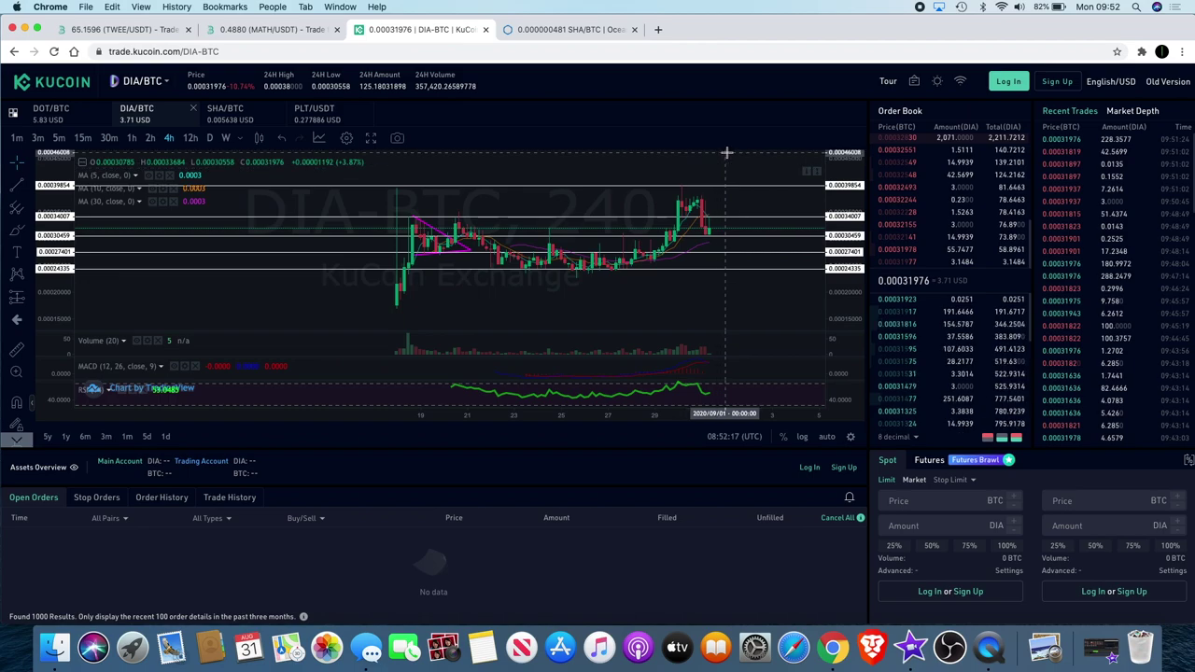
scroll(728, 192, "up", 4)
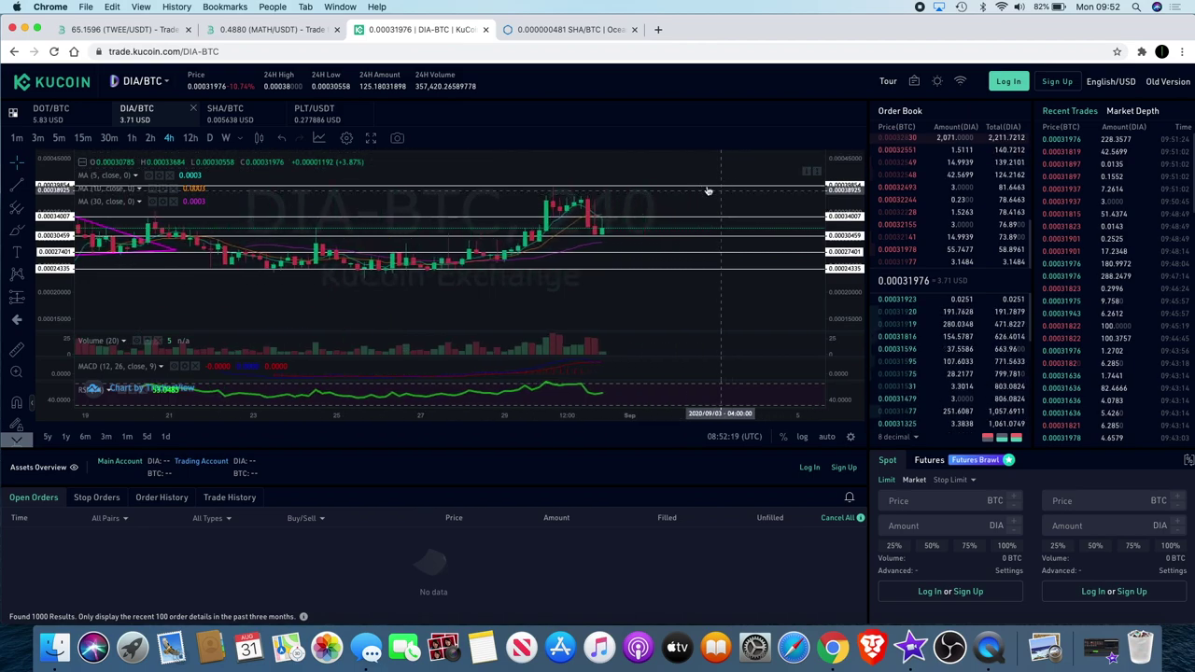
scroll(622, 217, "down", 2)
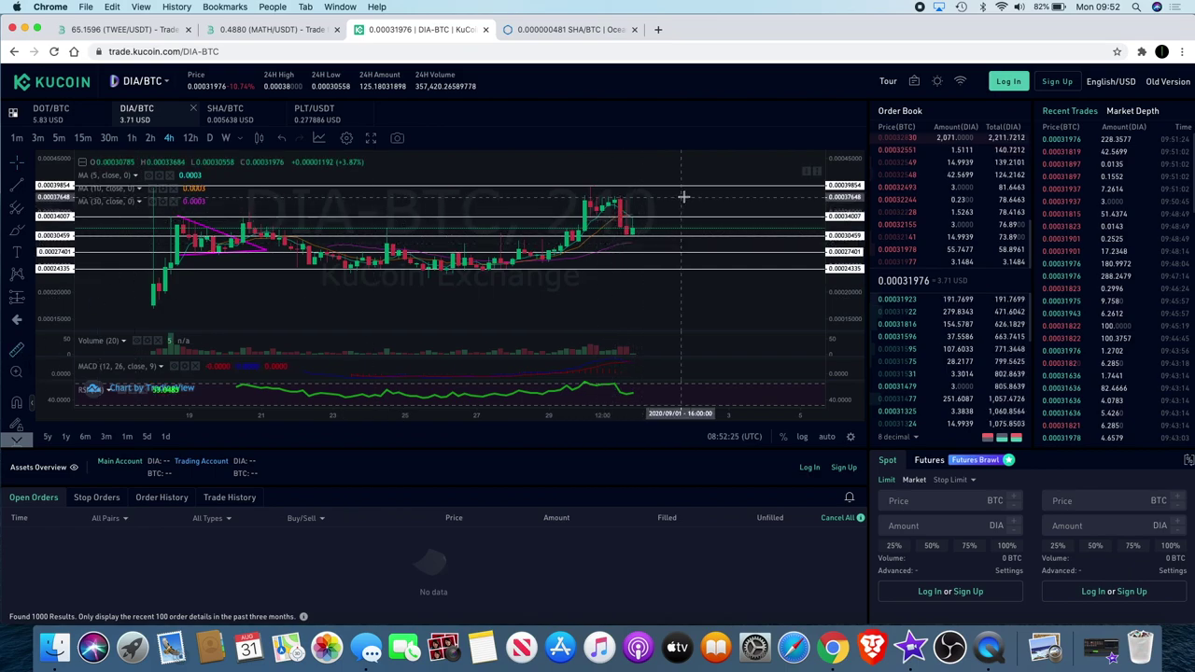
Measure the roughly 17.78% drop from the DIA/BTC peak and nudge the 0.00034007 line down.
left_click_drag(686, 196, 723, 232)
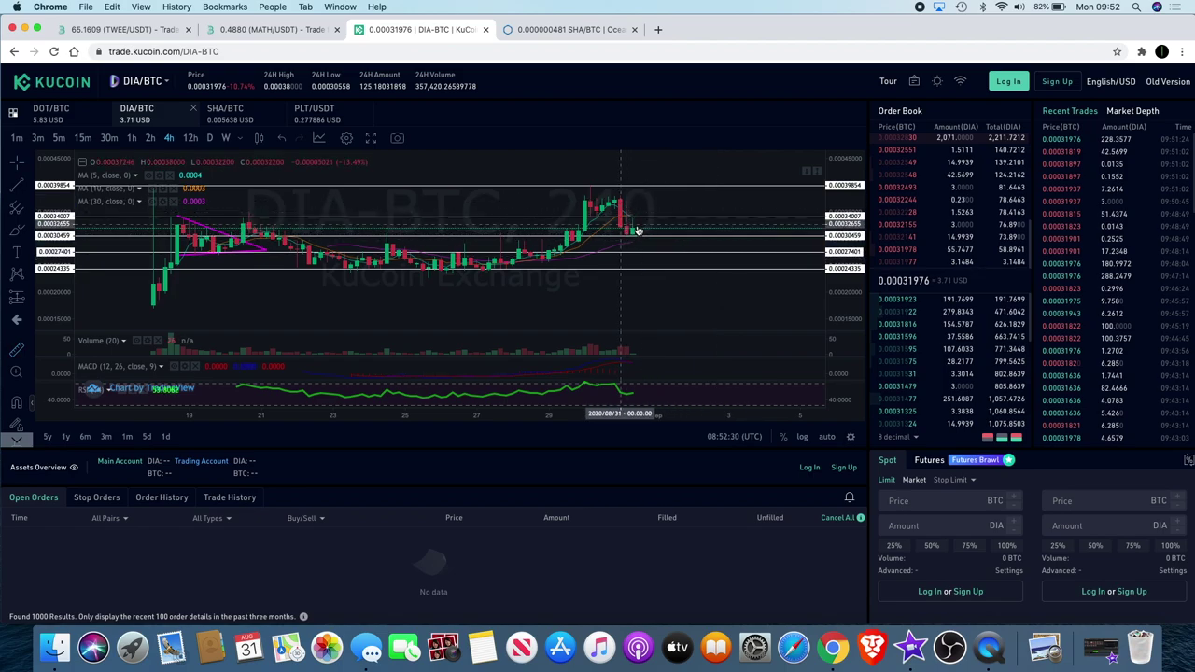
left_click_drag(640, 216, 644, 219)
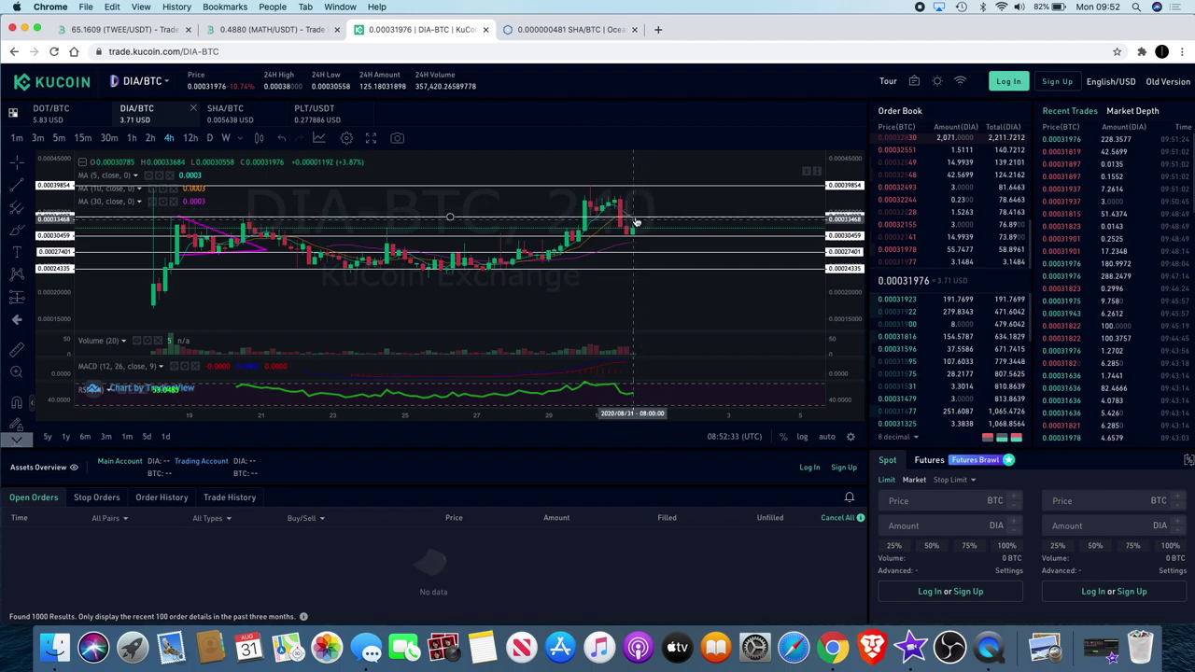
left_click_drag(644, 223, 651, 239)
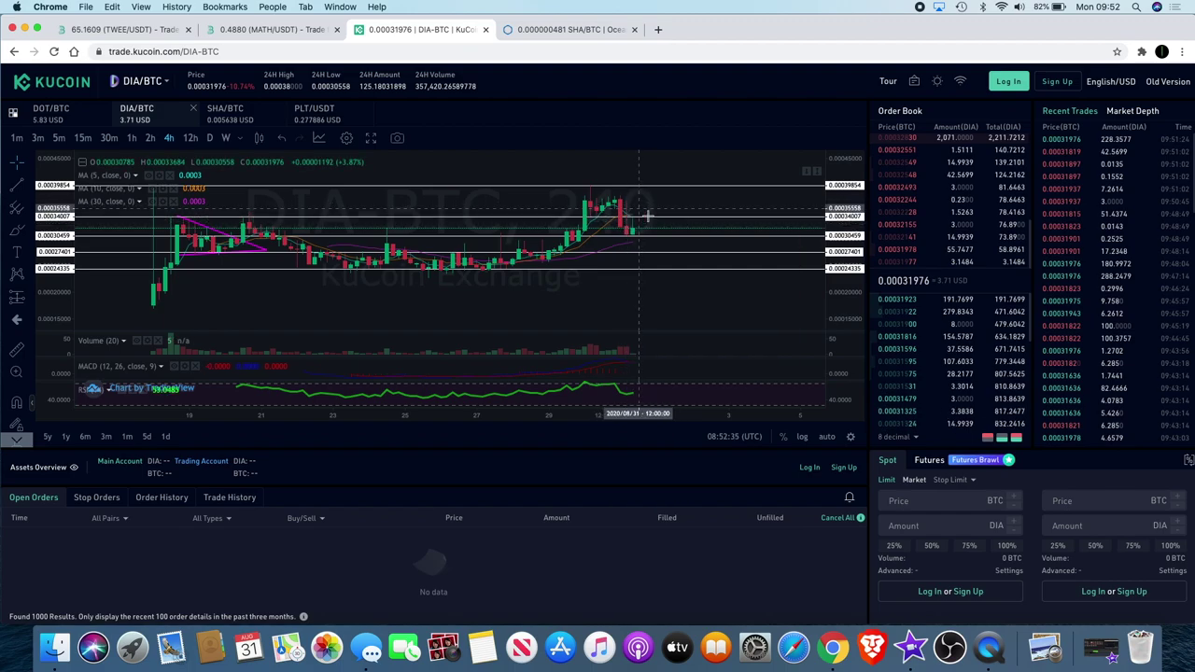
scroll(670, 240, "down", 2)
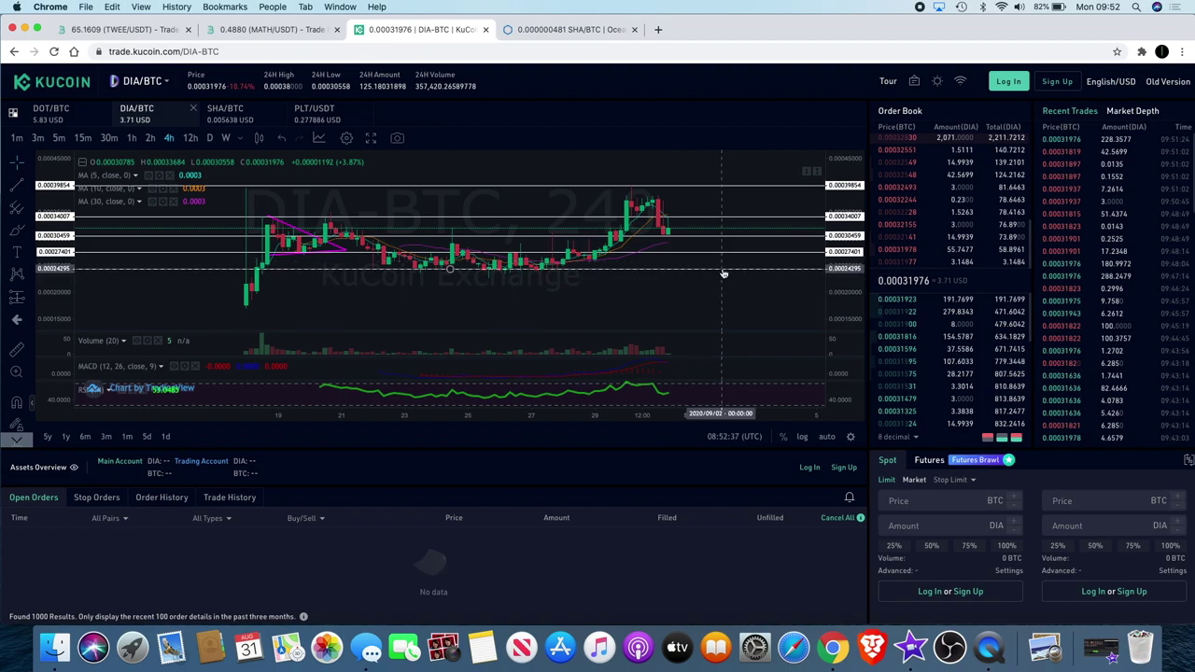
scroll(723, 272, "up", 3)
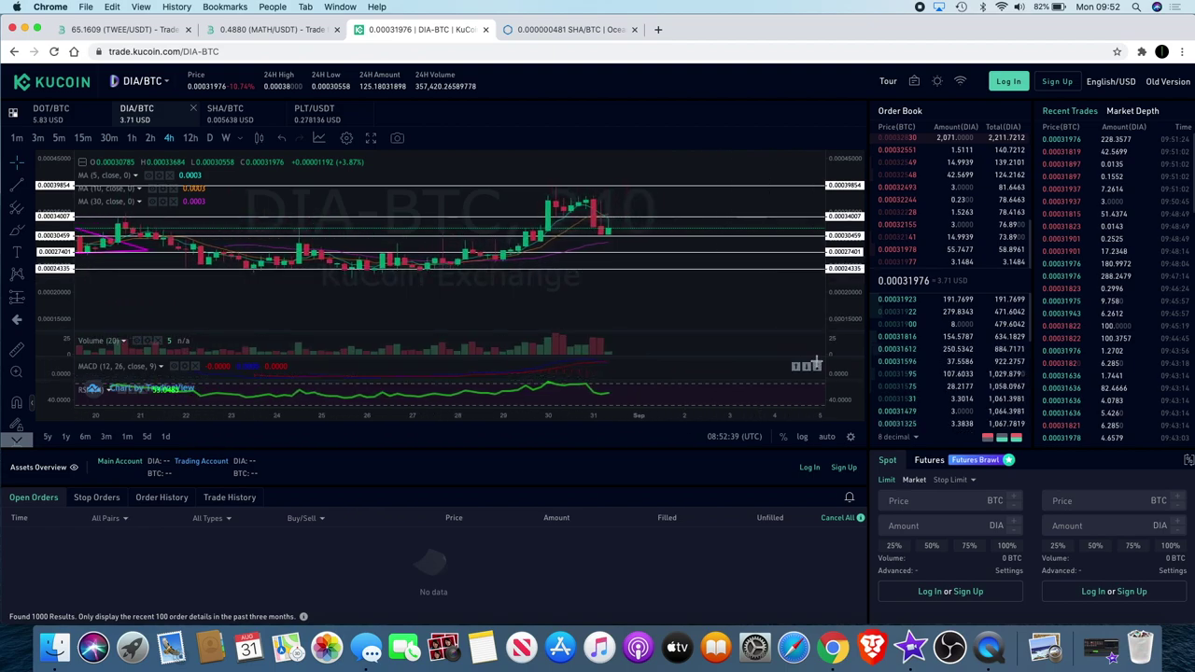
Maximize the MACD pane, then restore the price candles with MACD below.
left_click(818, 367)
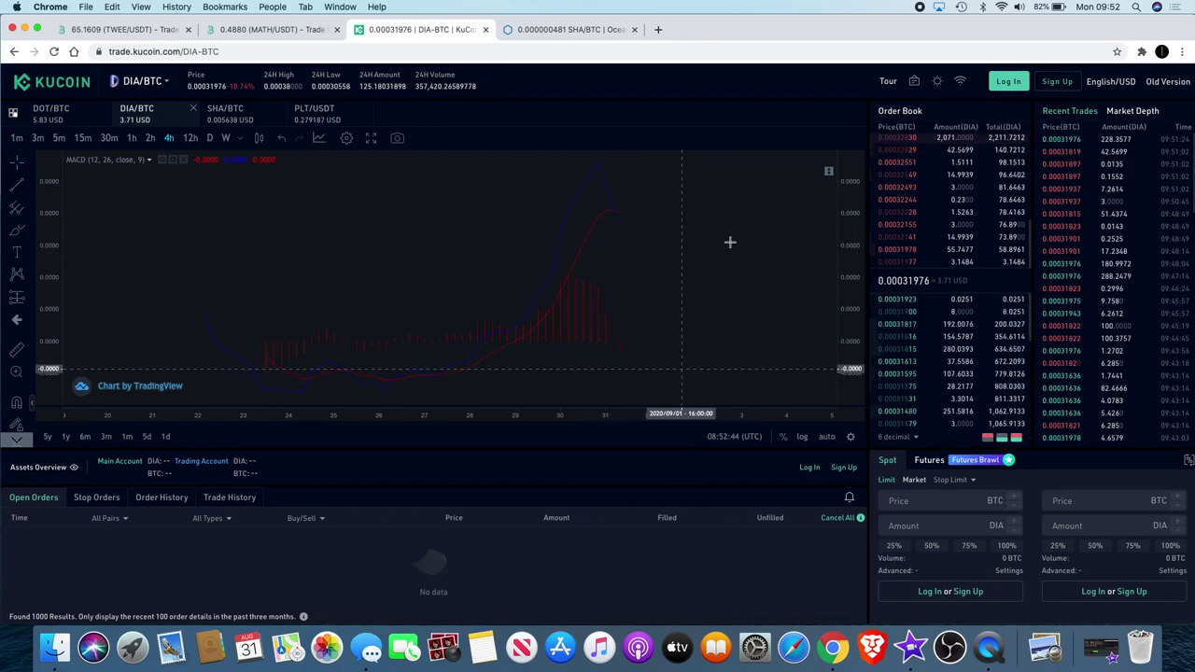
left_click(830, 174)
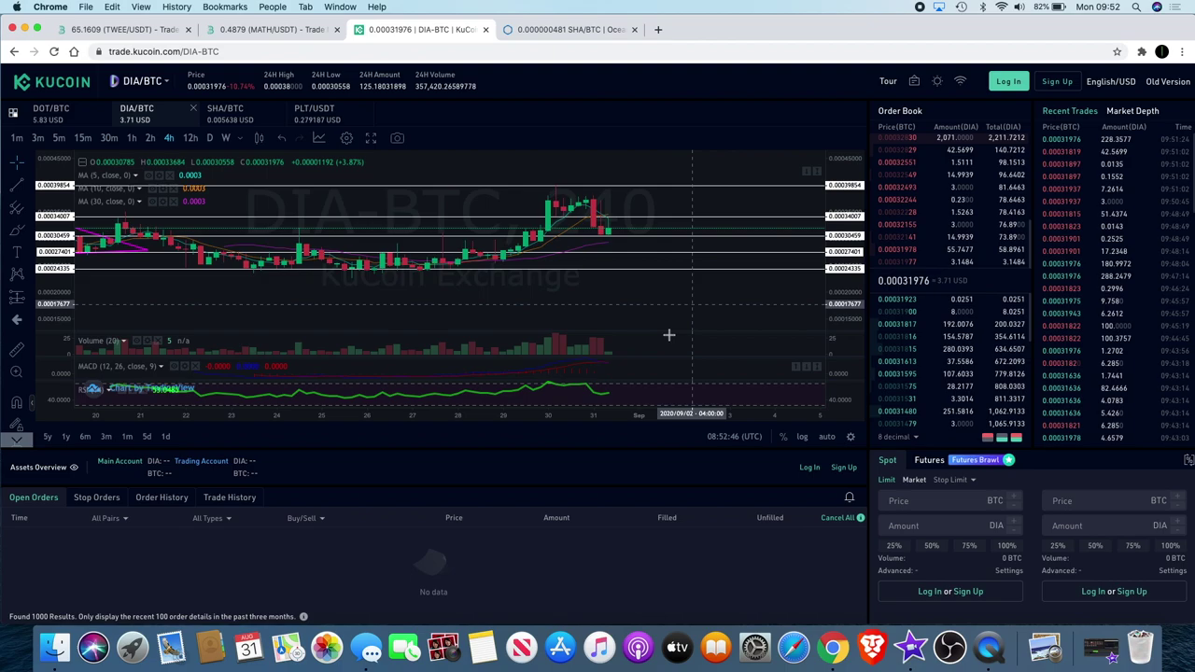
scroll(668, 335, "left", 3)
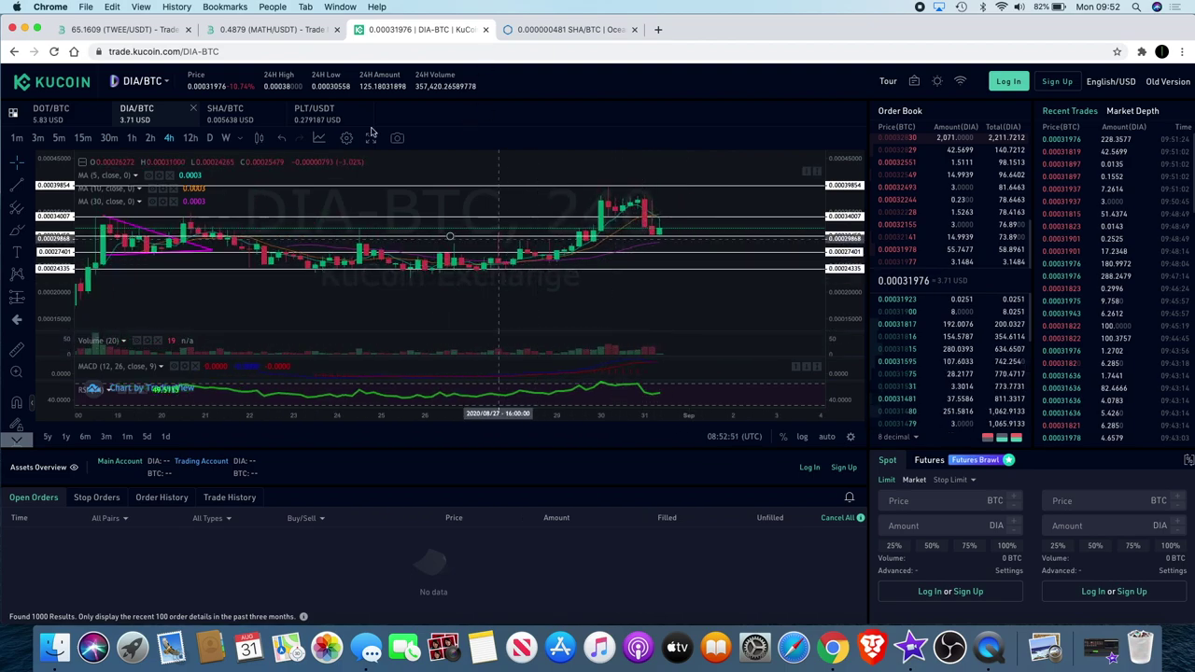
Switch KuCoin to the SHA/BTC market and scroll through its 4-hour candles.
left_click(236, 122)
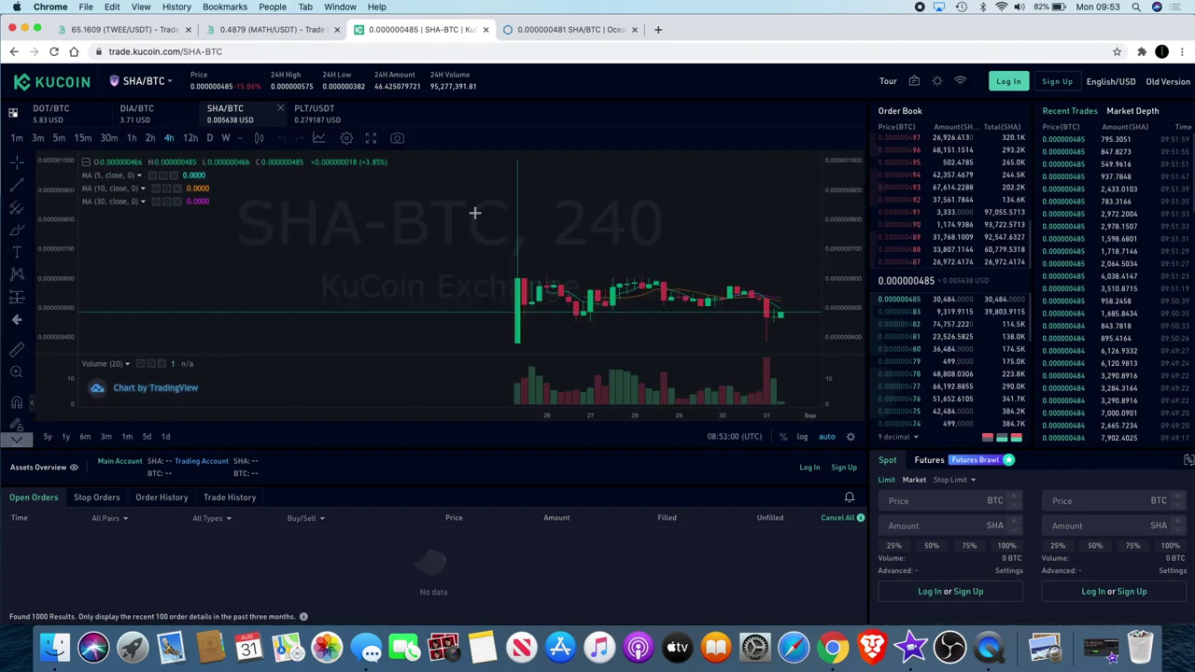
scroll(473, 302, "right", 5)
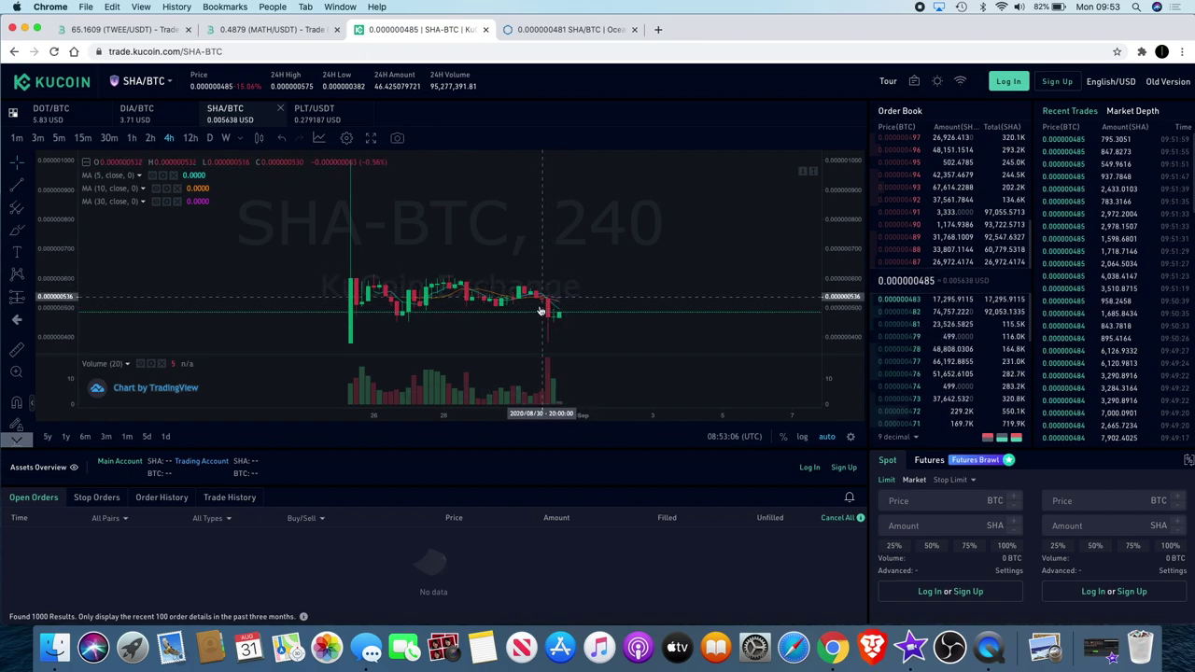
scroll(566, 302, "left", 5)
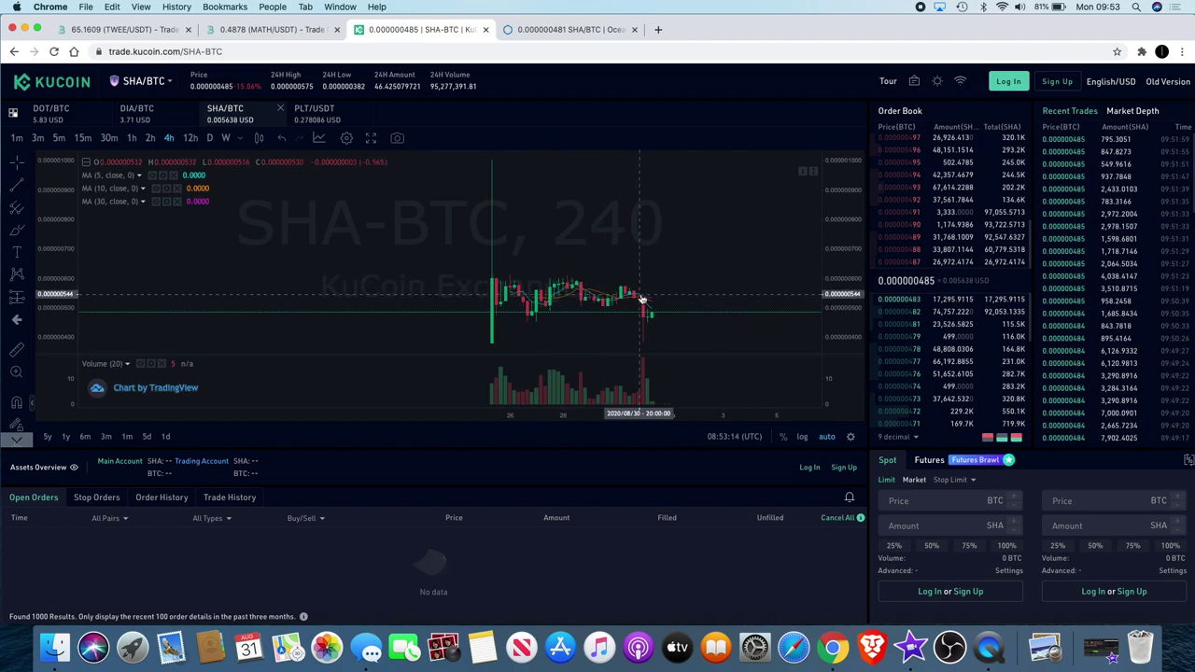
scroll(635, 308, "up", 2)
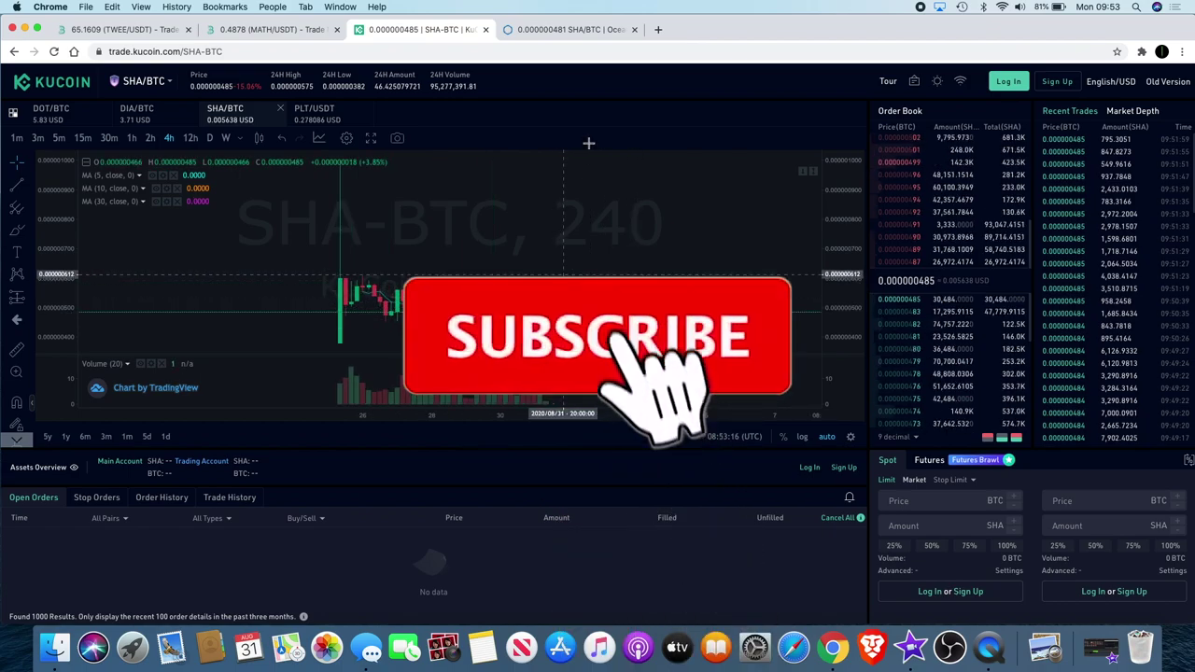
Go to the OceanEx tab and zoom the SHA/BTC 1D chart onto the July–August rally.
key("ctrl+Tab")
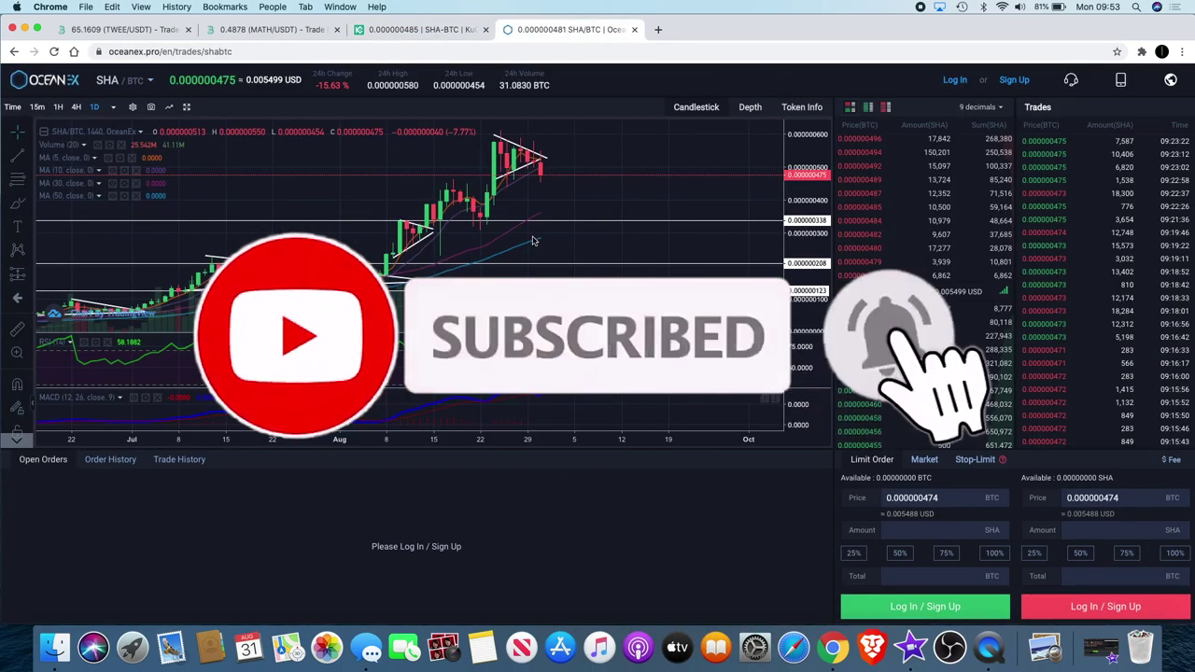
scroll(532, 241, "down", 3)
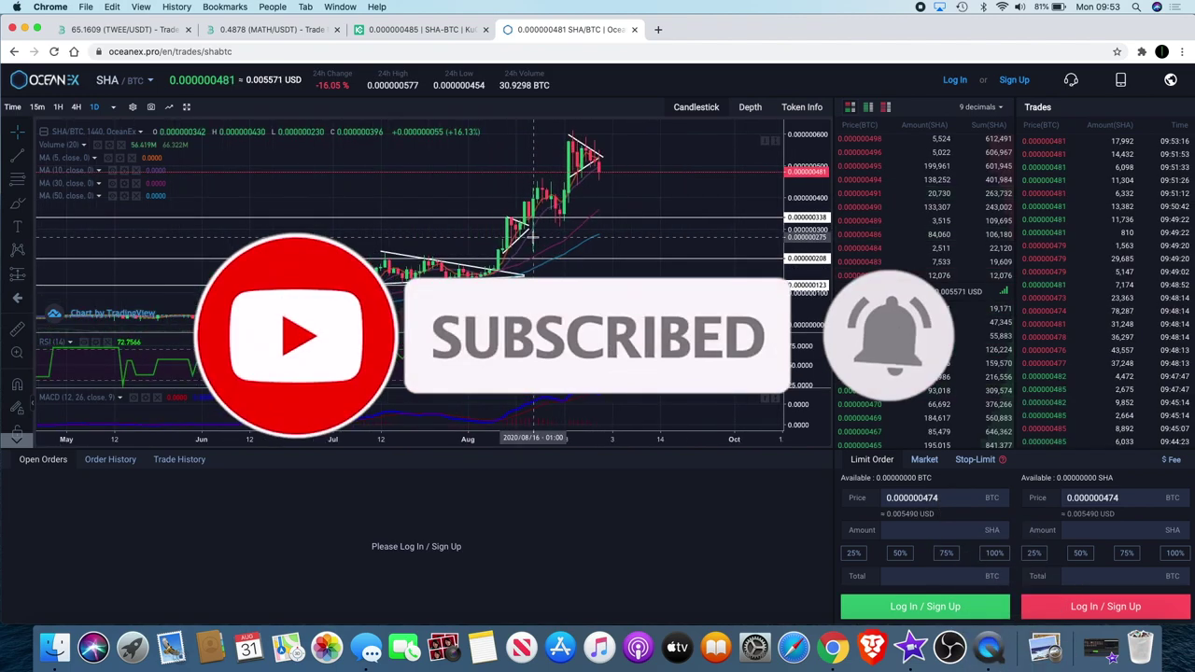
scroll(532, 238, "down", 4)
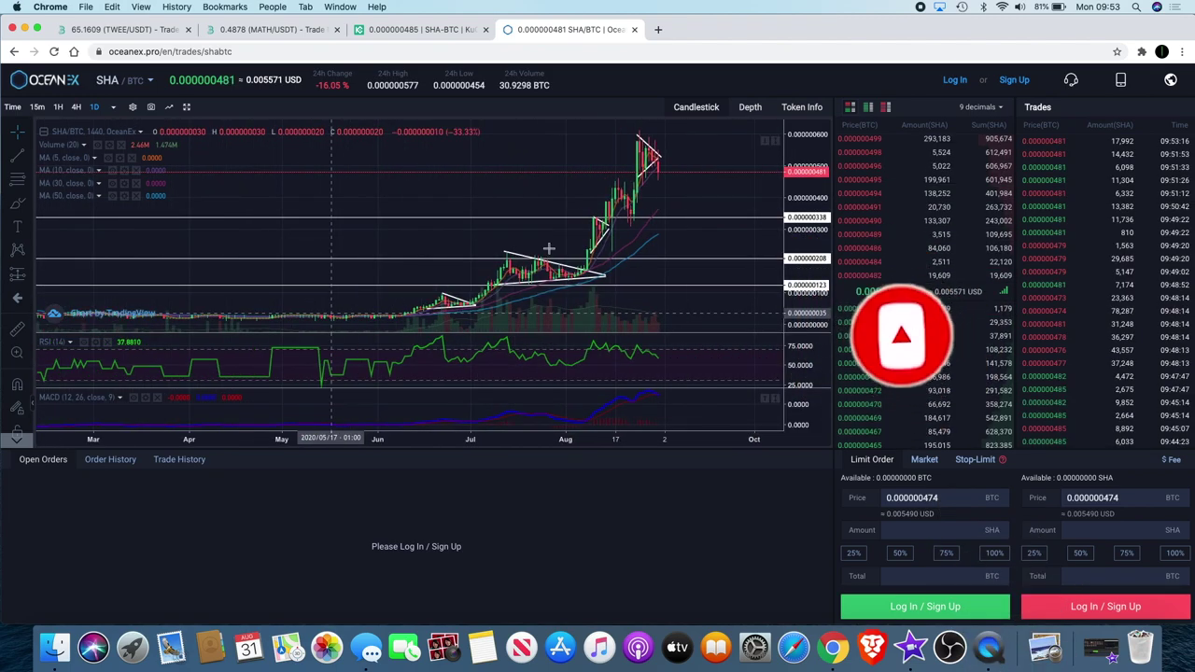
scroll(641, 159, "down", 2)
scroll(640, 157, "up", 5)
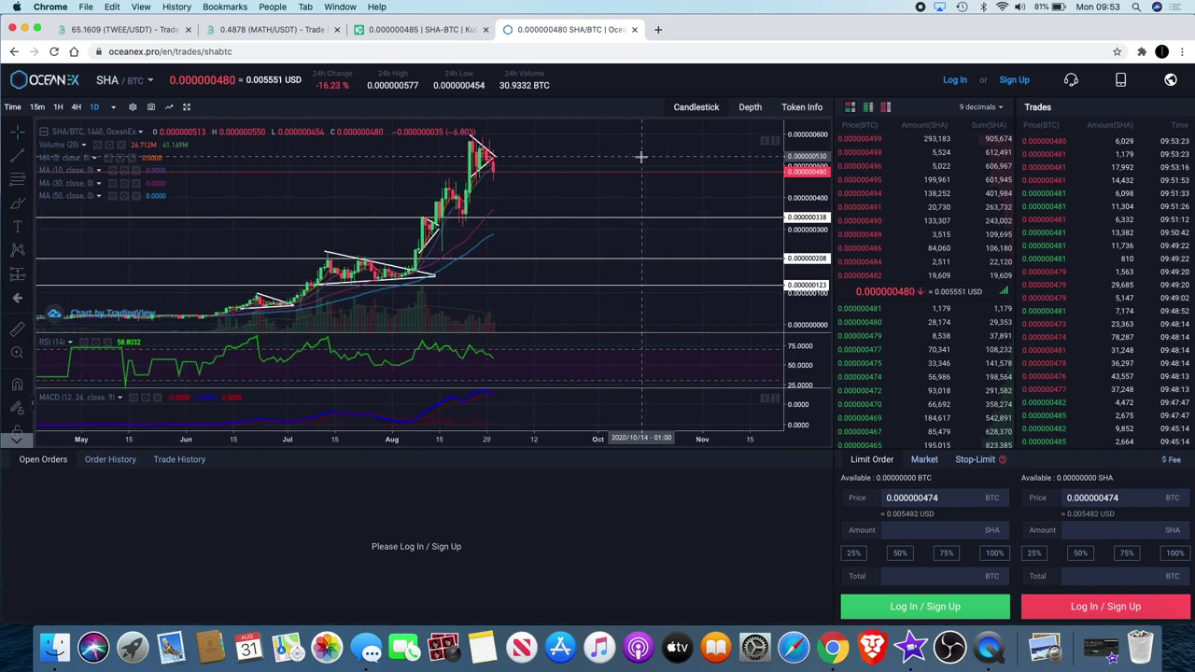
scroll(641, 157, "up", 1)
scroll(641, 157, "up", 6)
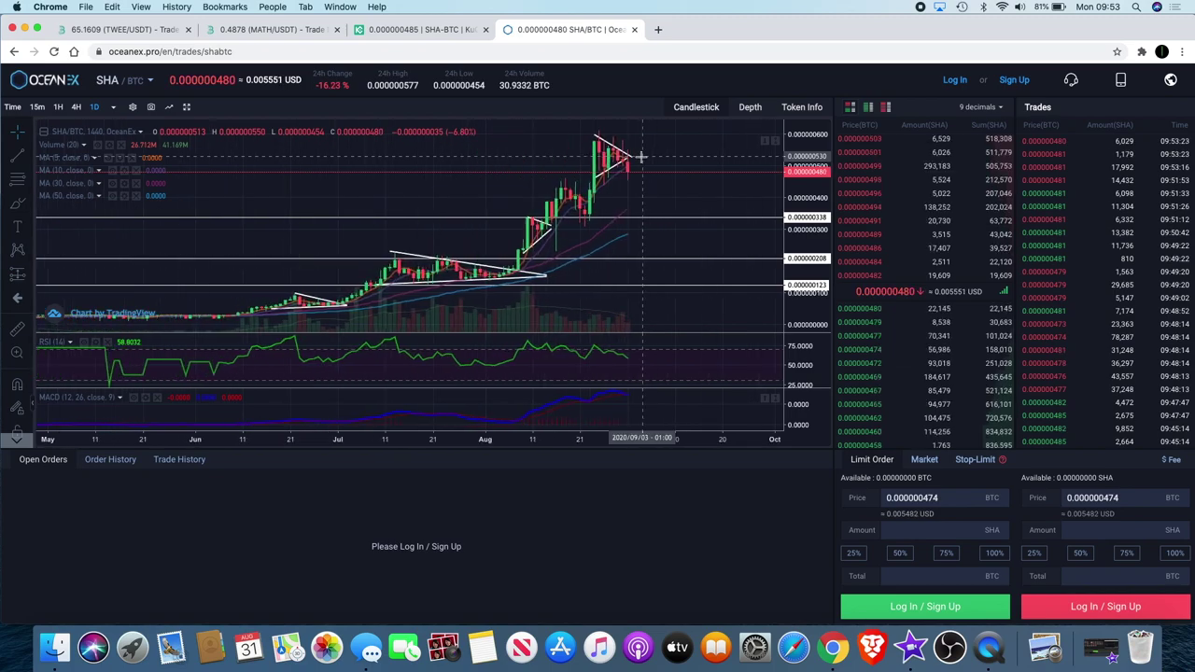
scroll(639, 158, "right", 3)
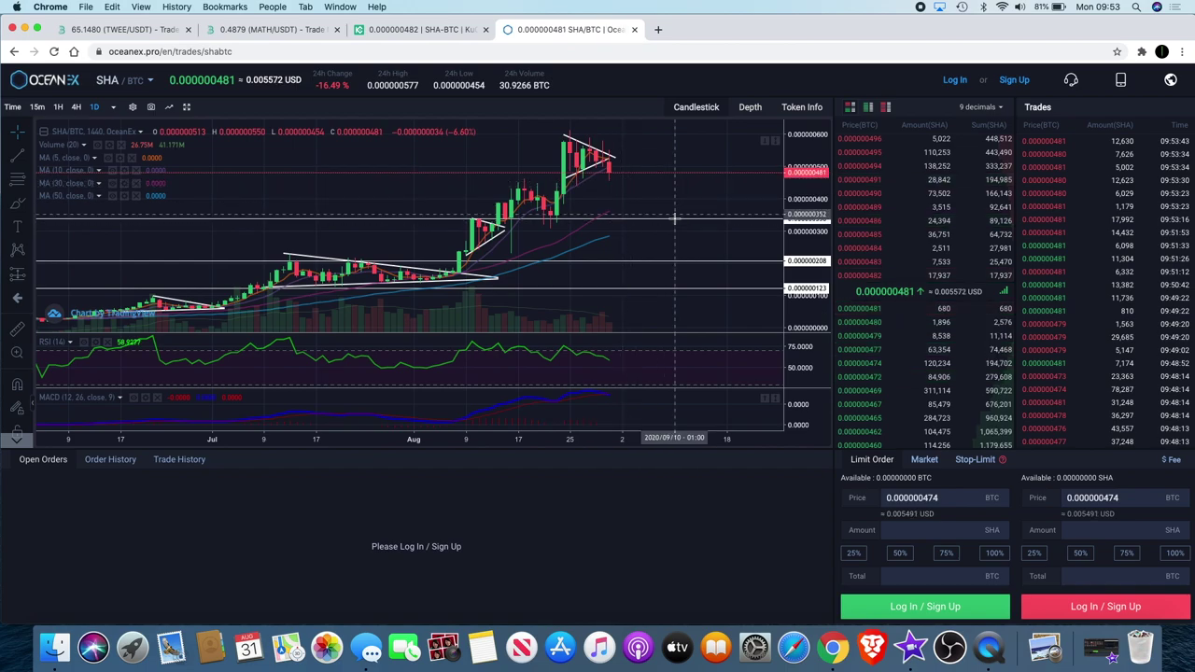
scroll(674, 219, "down", 3)
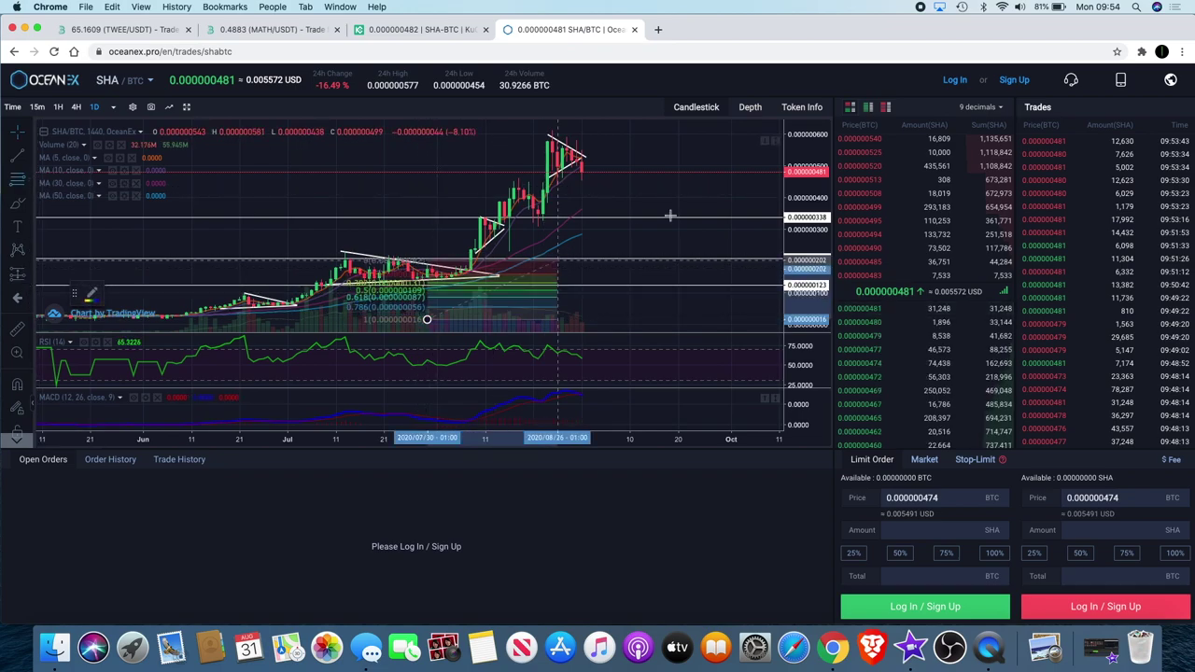
Anchor the Fibonacci retracement's top at the rally peak, then delete the retracement.
left_click(707, 129)
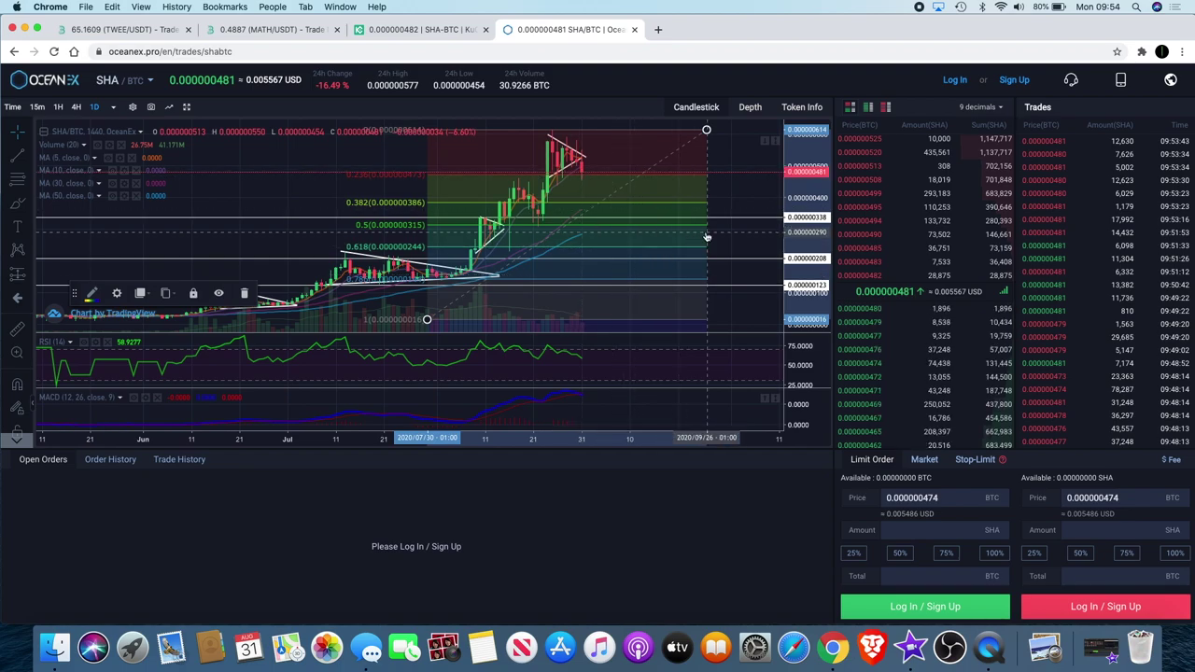
scroll(707, 238, "down", 5)
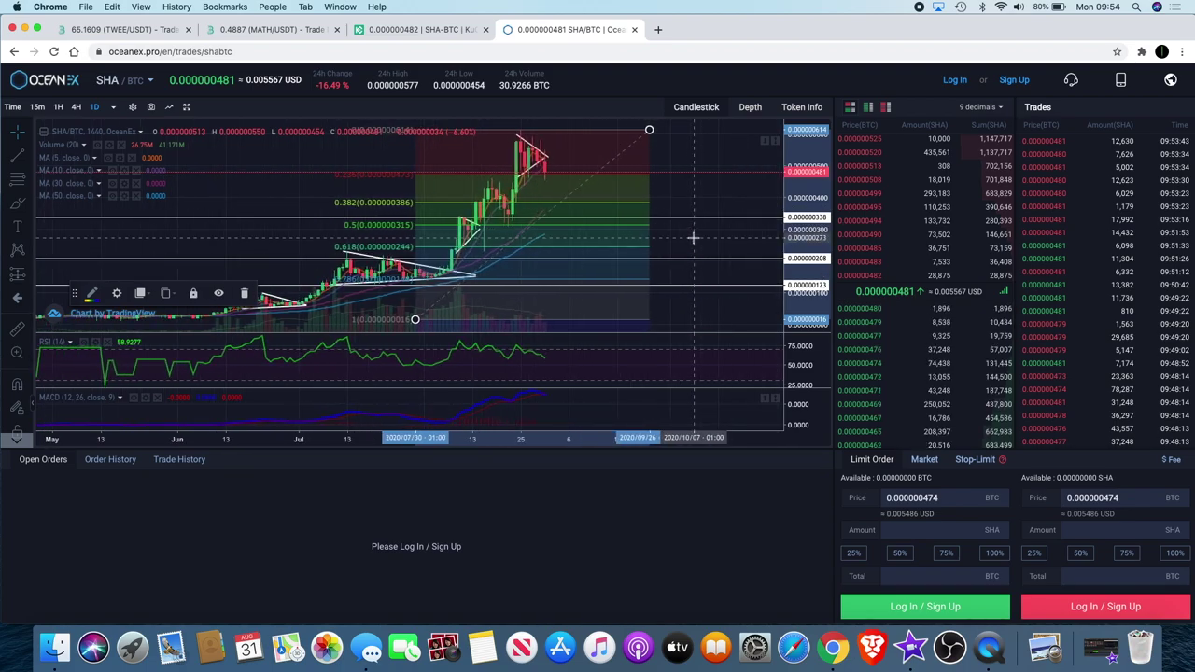
scroll(693, 237, "down", 1)
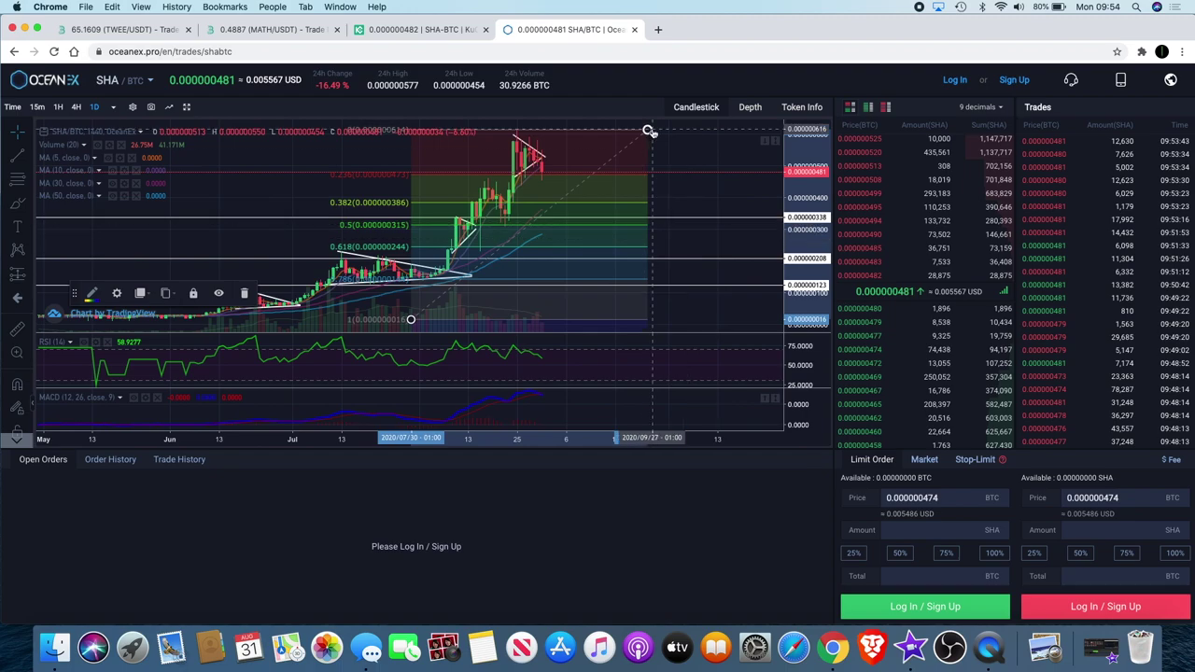
key("Delete")
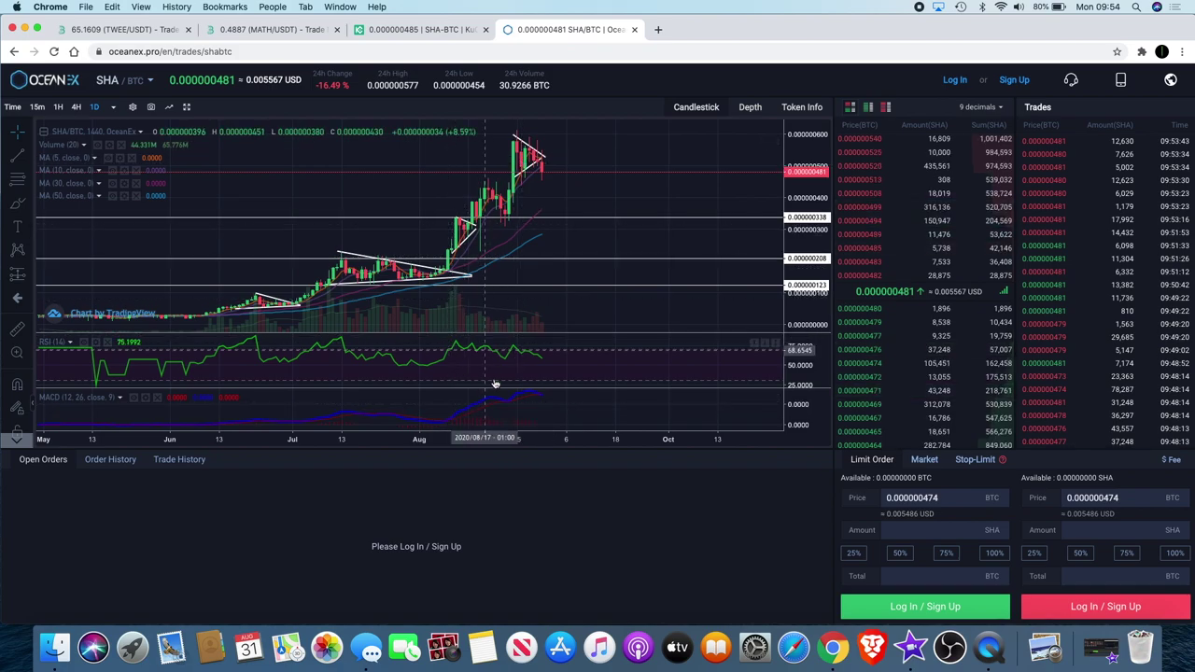
Maximize the OceanEx MACD indicator, then restore the full multi-pane price chart.
scroll(579, 383, "up", 3)
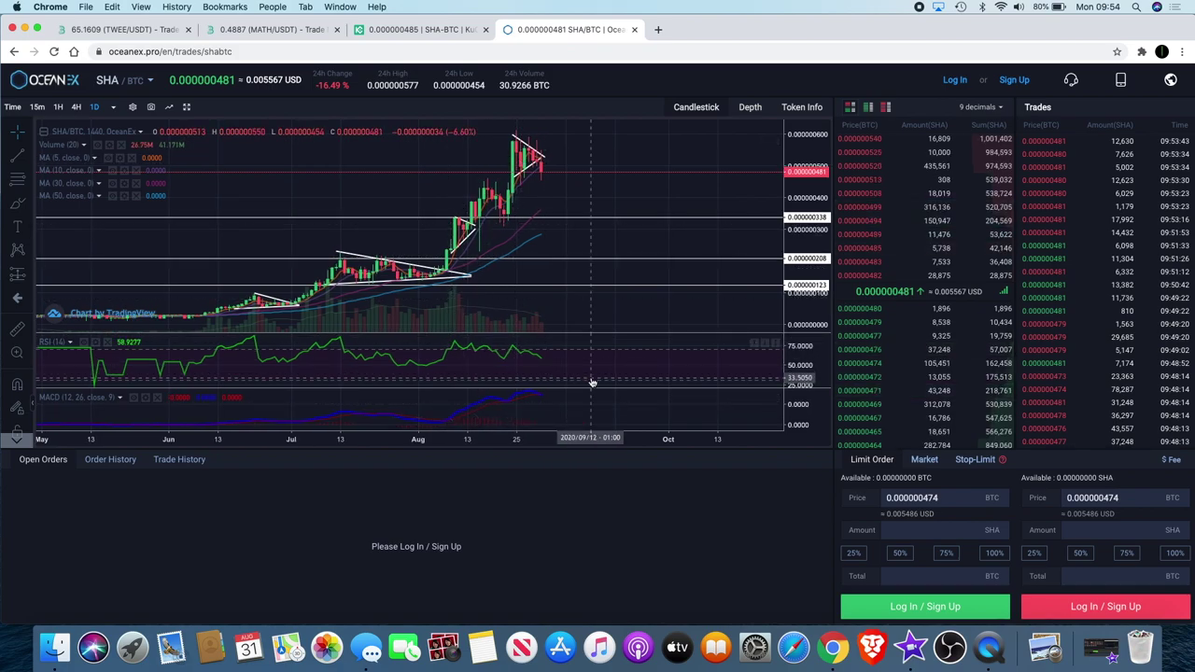
left_click(774, 400)
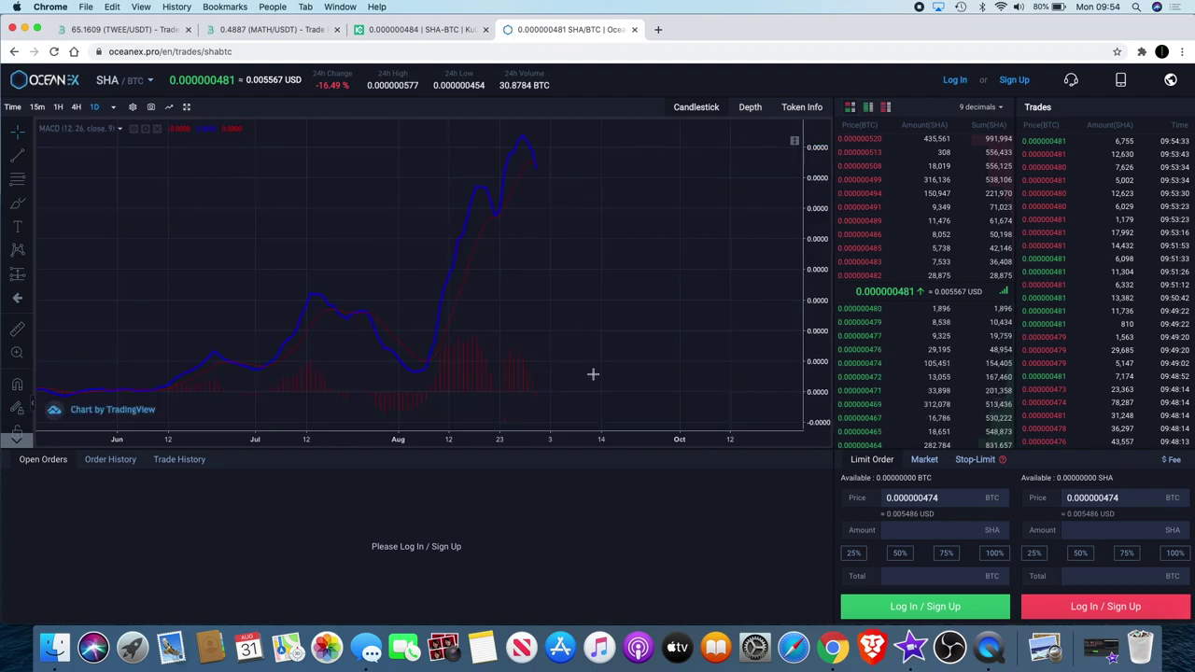
left_click(792, 143)
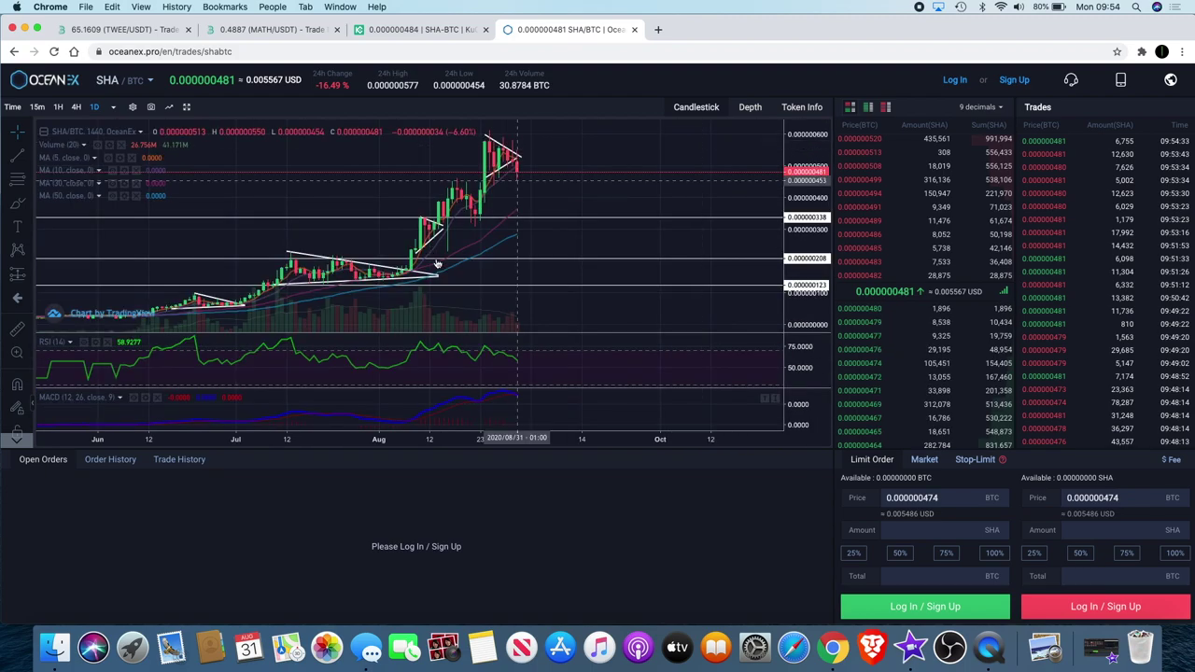
Zoom the OceanEx SHA/BTC chart in and out, then view KuCoin's SHA/BTC chart.
scroll(462, 291, "down", 3)
scroll(462, 292, "up", 2)
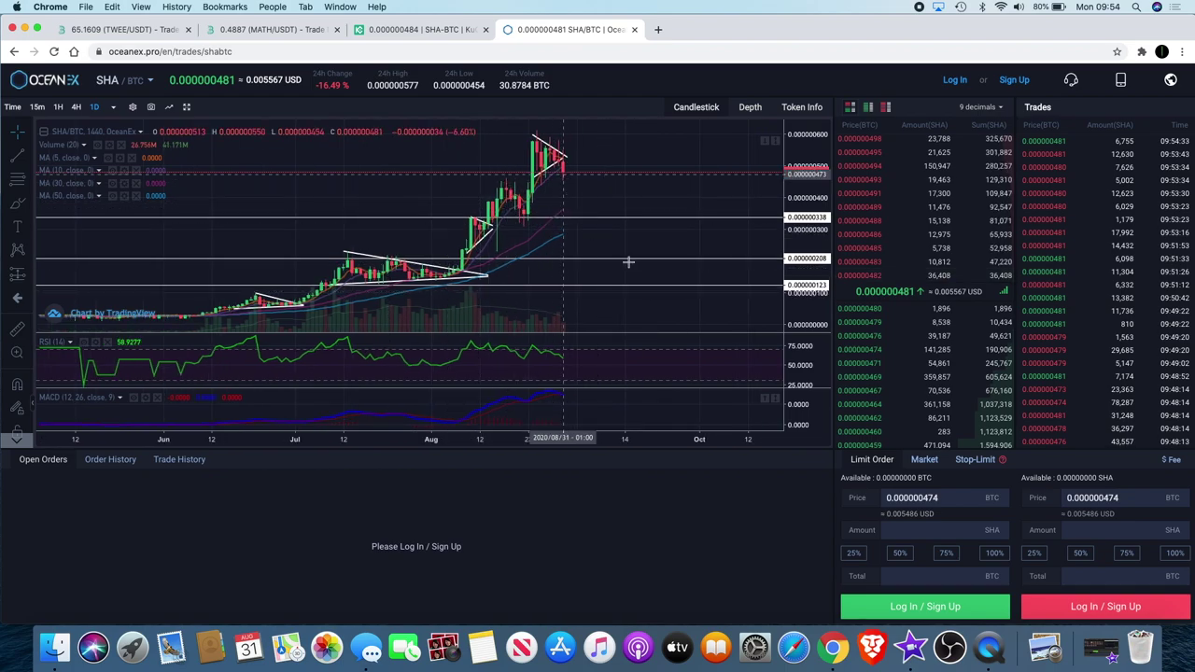
scroll(641, 264, "down", 4)
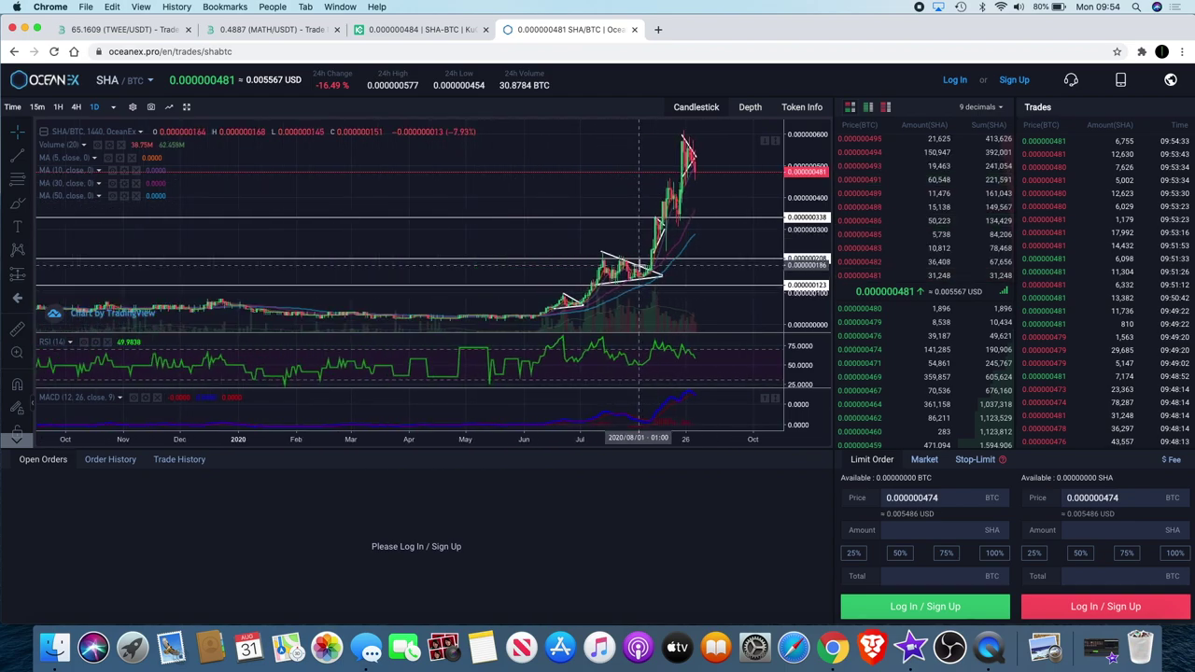
scroll(640, 264, "up", 4)
scroll(707, 225, "up", 2)
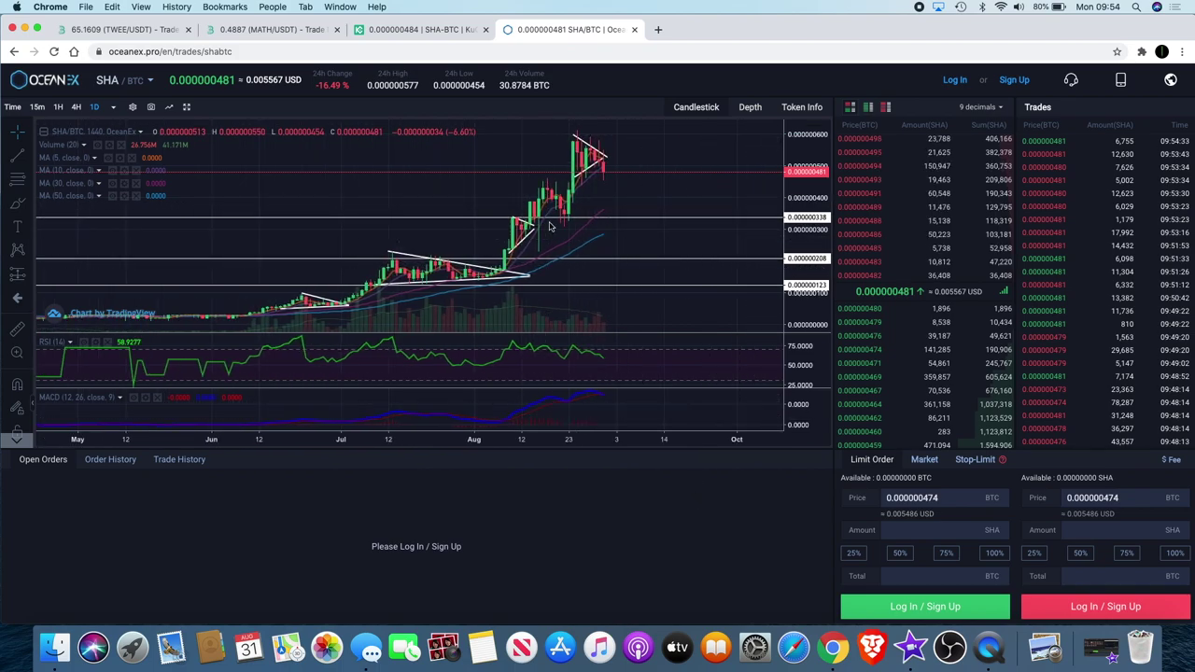
left_click(419, 30)
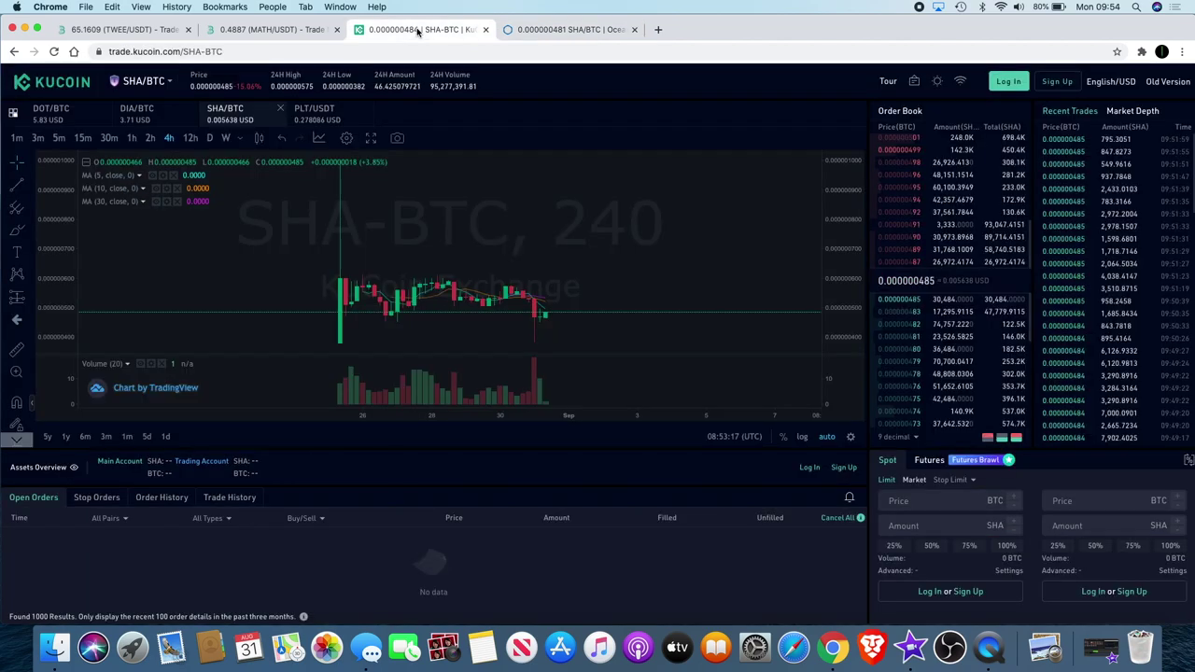
Return to OceanEx and zoom the SHA/BTC daily chart across wider and narrower ranges.
left_click(566, 28)
scroll(626, 292, "down", 5)
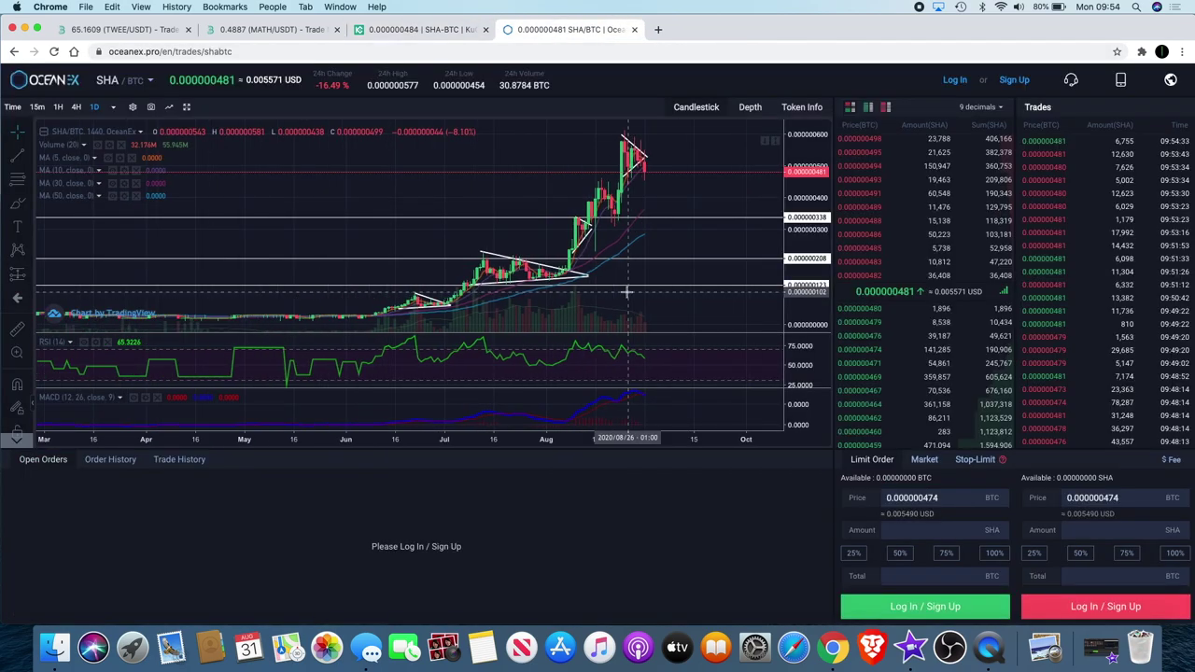
scroll(627, 292, "up", 1)
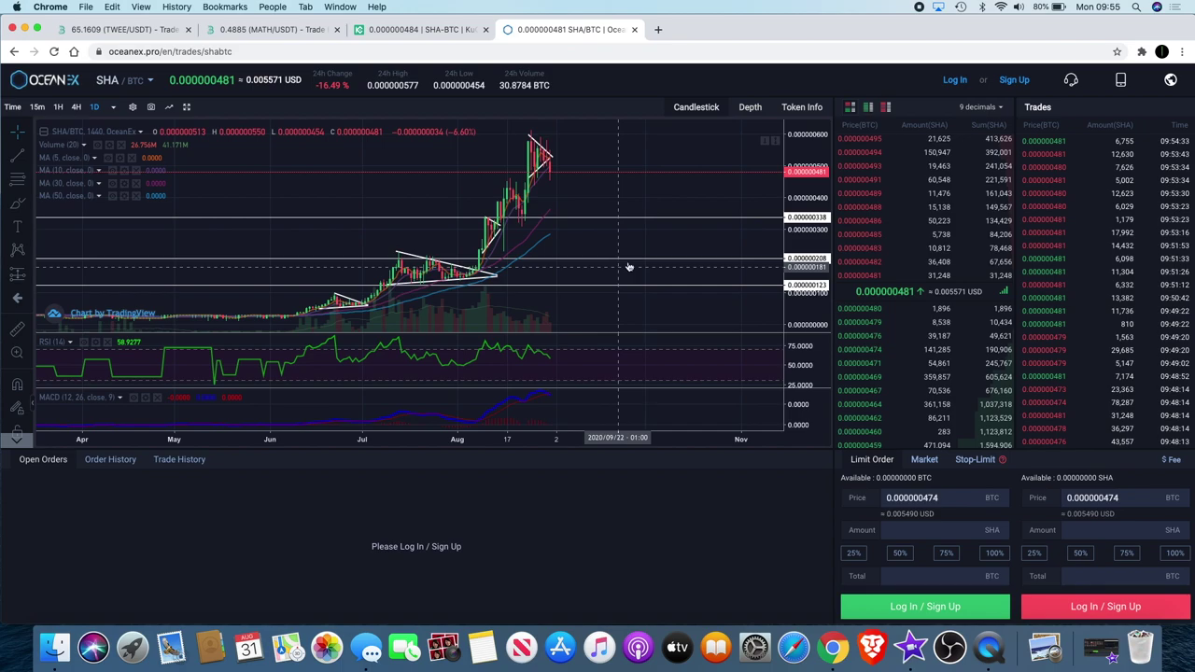
scroll(626, 275, "down", 3)
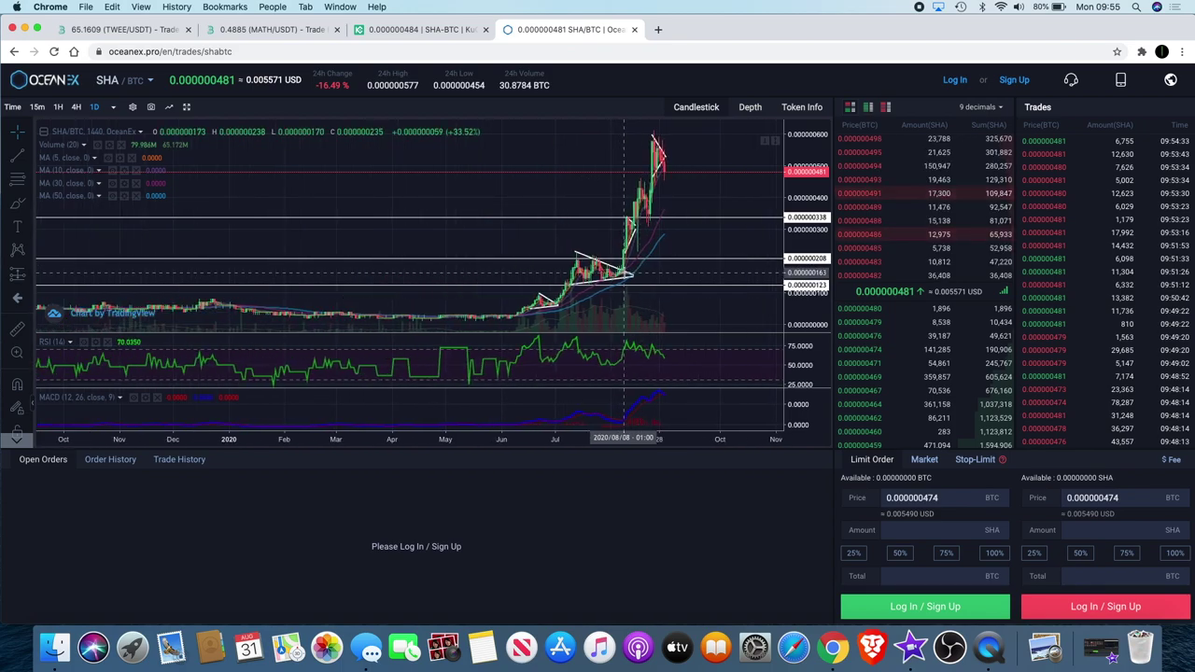
scroll(624, 273, "up", 5)
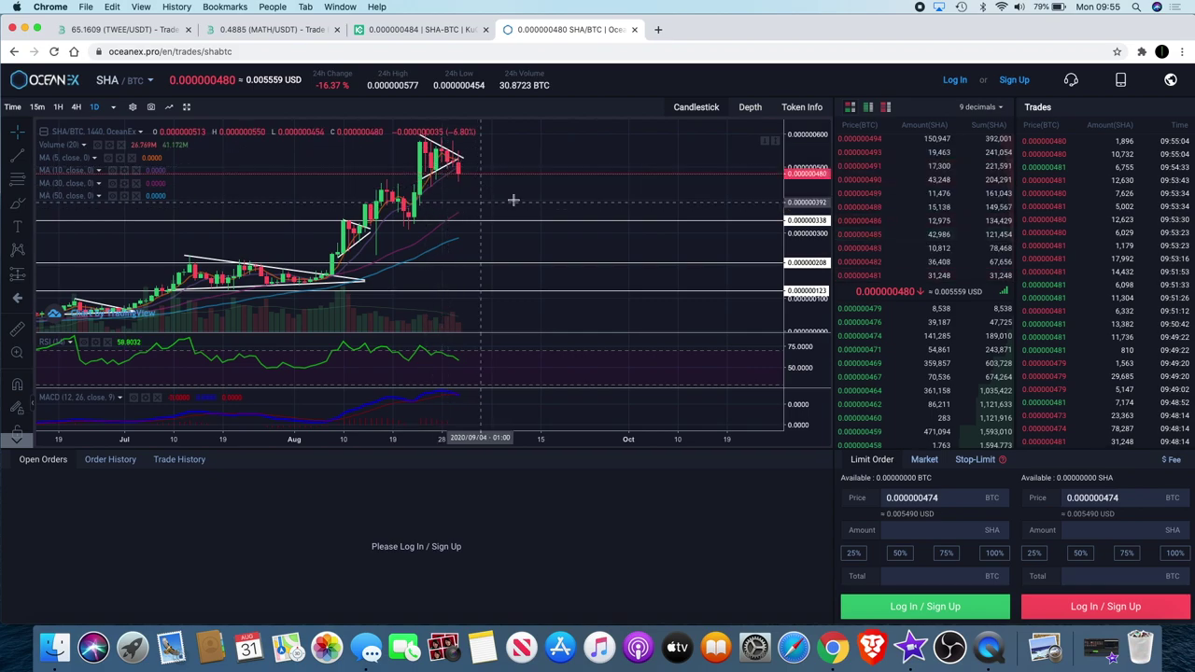
scroll(539, 230, "down", 2)
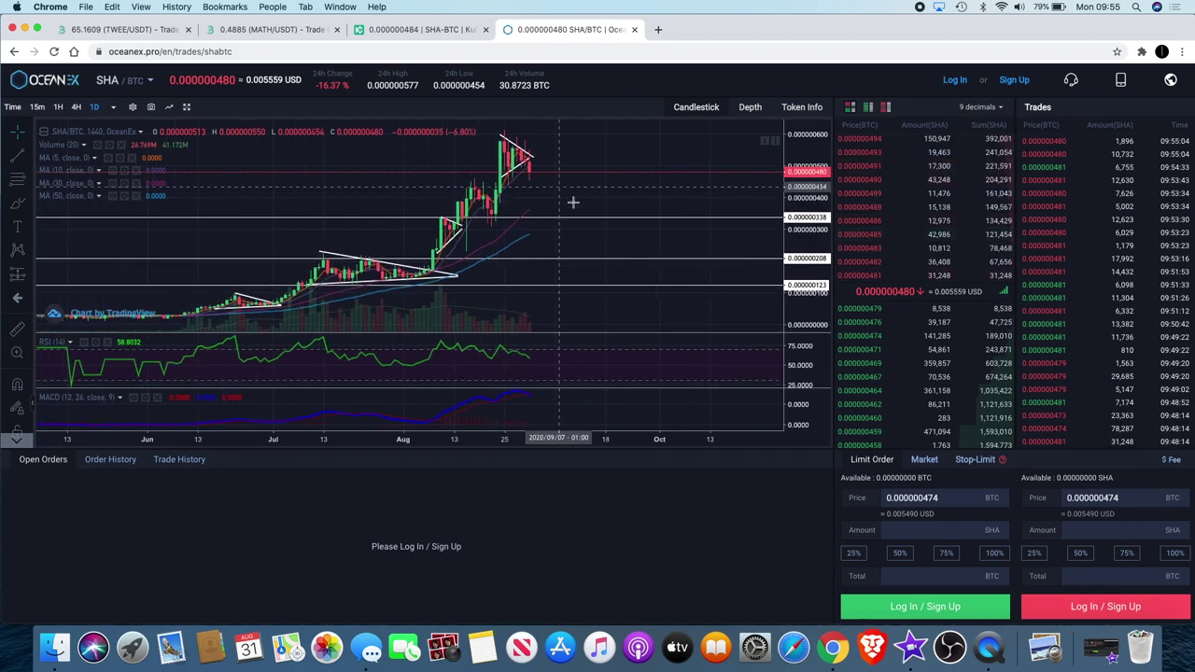
scroll(616, 254, "up", 2)
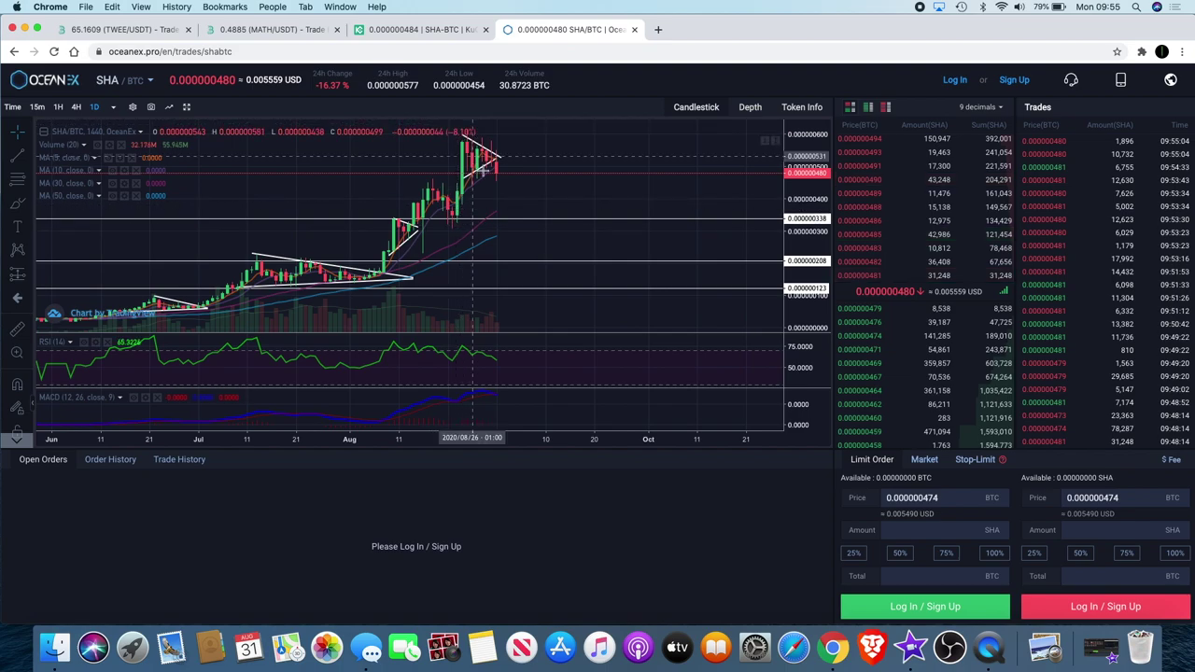
scroll(595, 254, "down", 3)
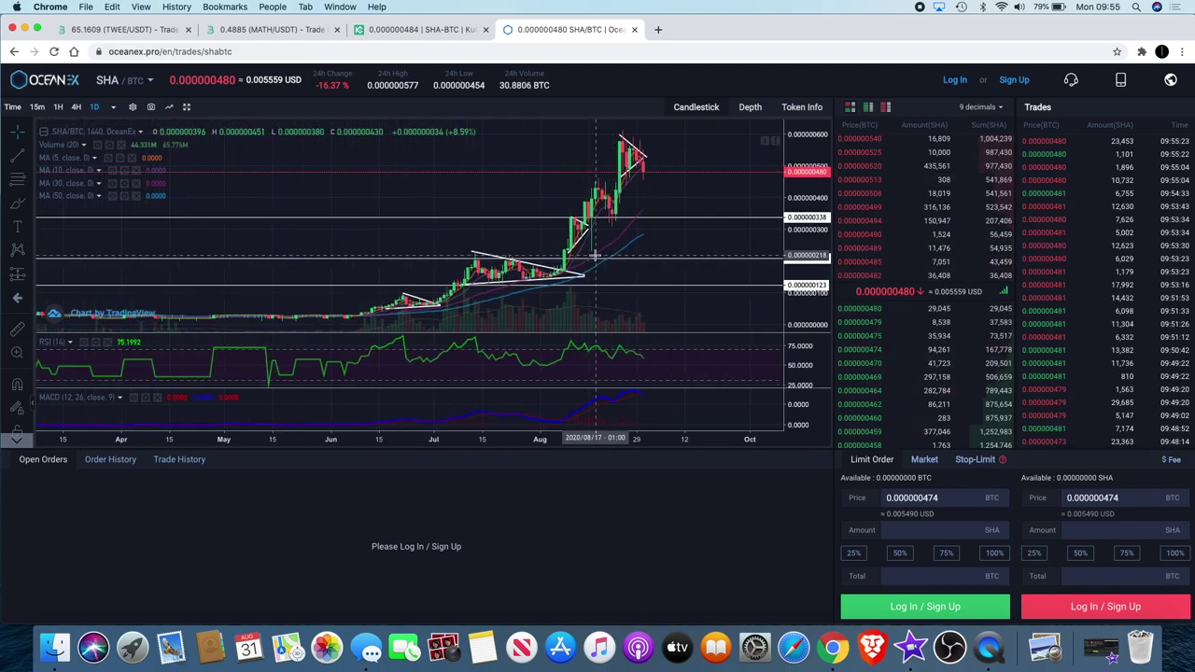
scroll(595, 254, "down", 5)
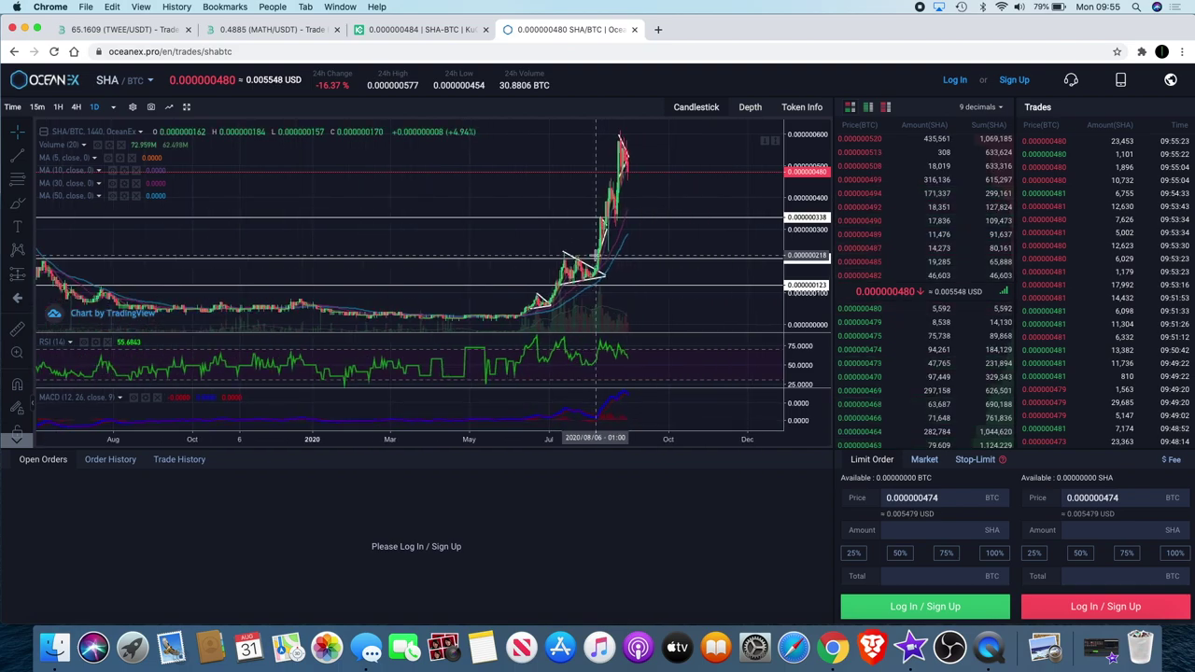
scroll(595, 254, "down", 5)
scroll(595, 254, "up", 10)
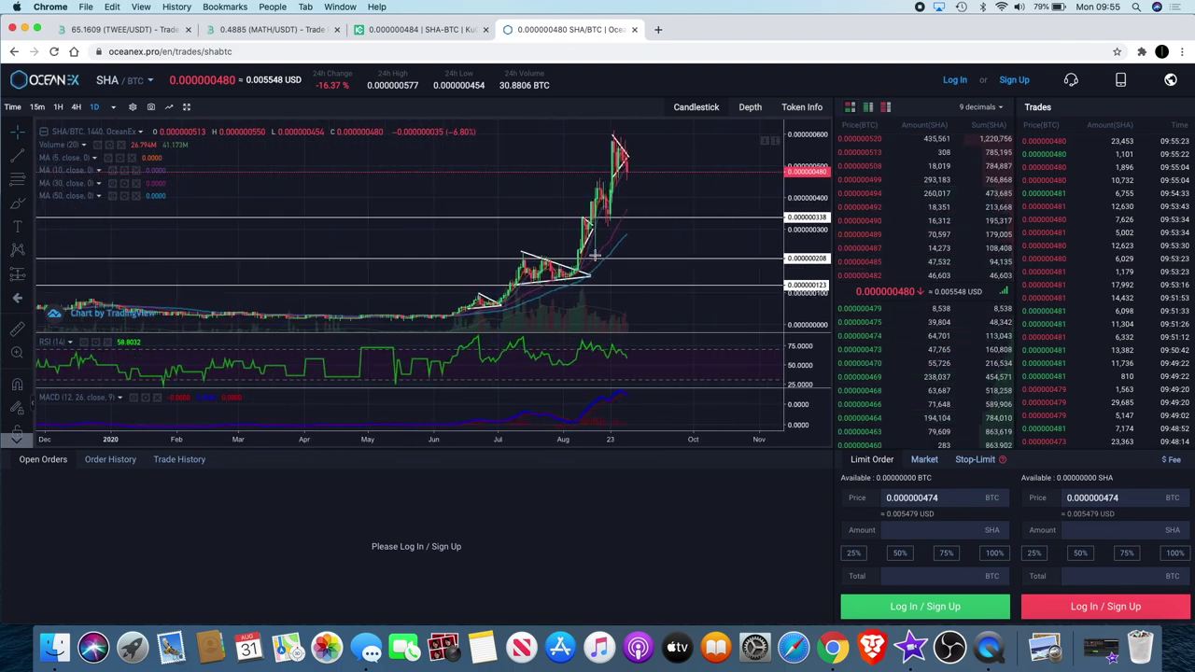
scroll(595, 254, "up", 4)
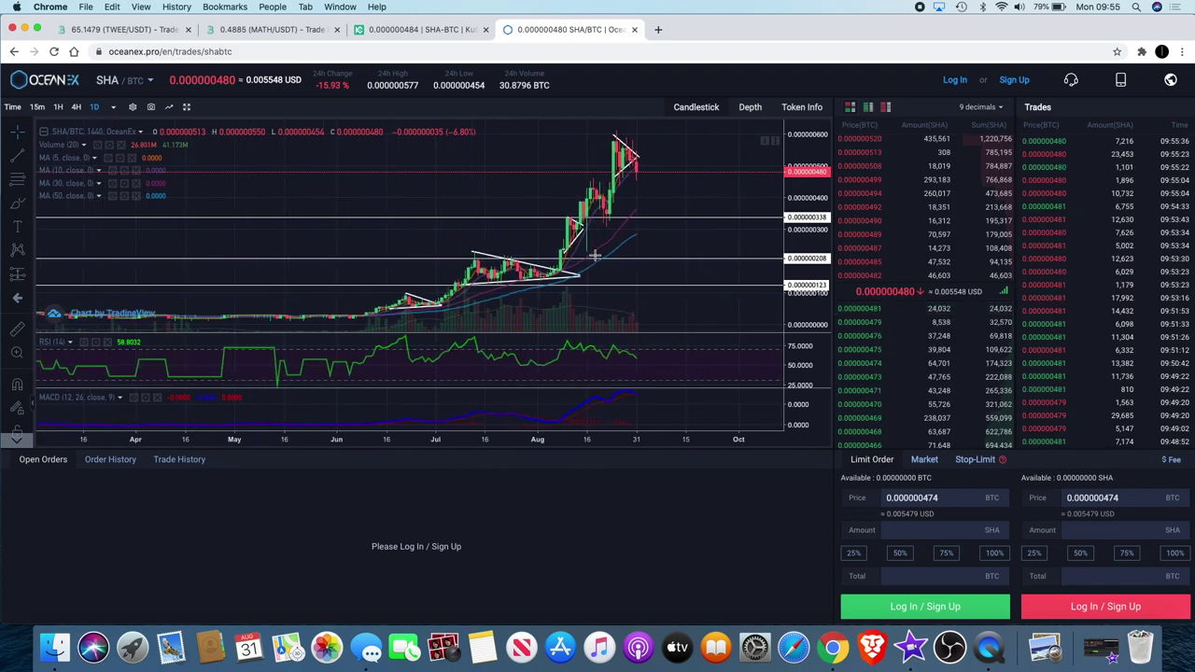
scroll(595, 254, "up", 3)
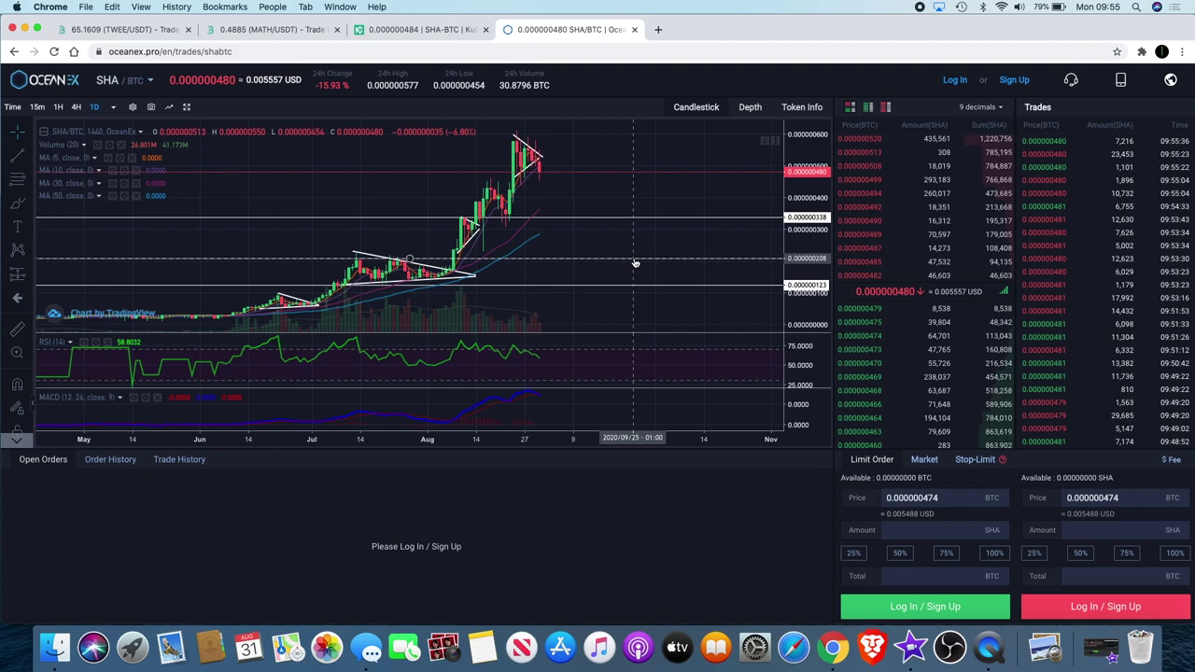
Switch to KuCoin's SHA/BTC chart and open the PLT/USDT pair.
scroll(634, 263, "up", 3)
scroll(830, 292, "up", 2)
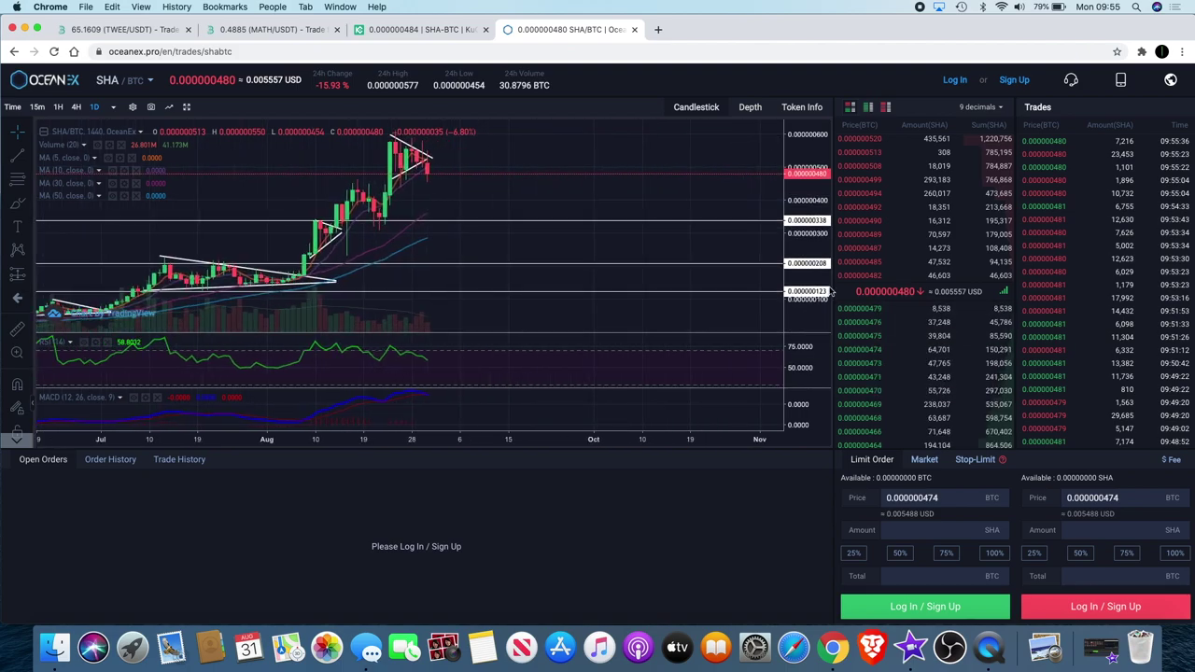
left_click(420, 29)
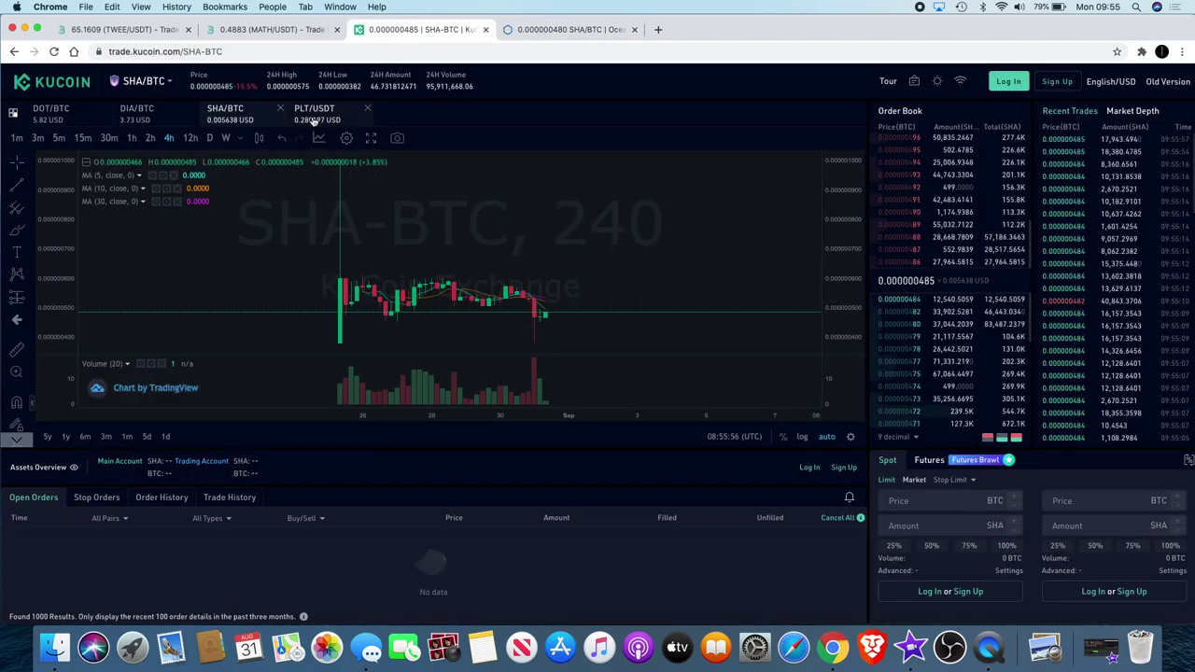
left_click(315, 120)
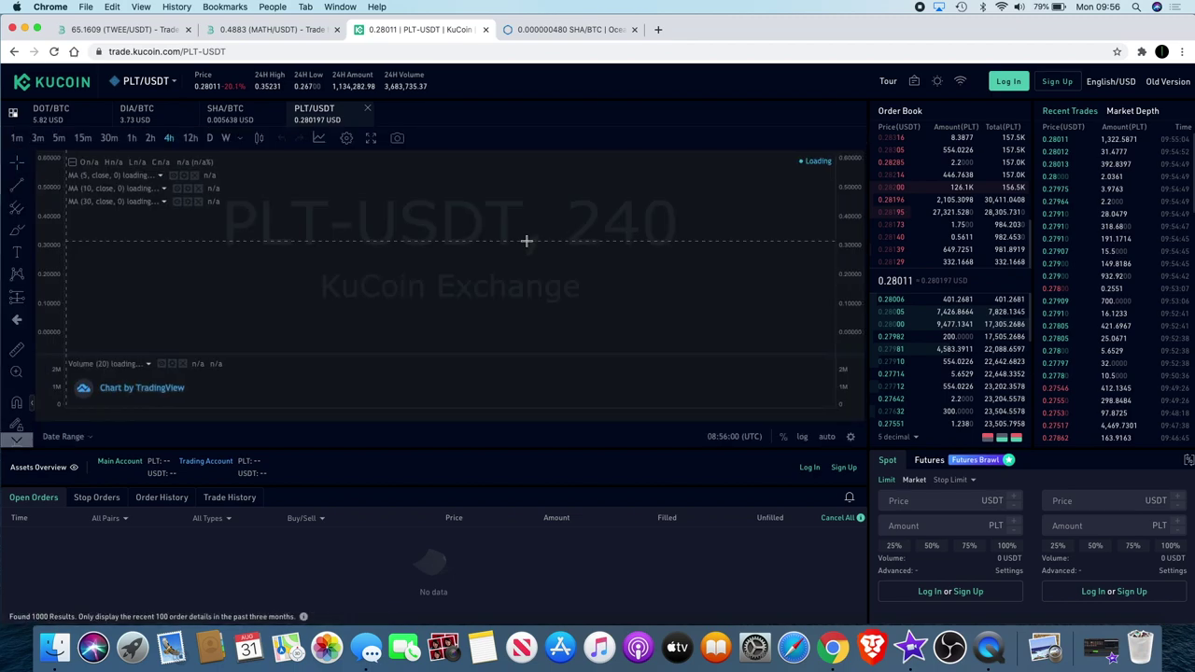
Zoom the KuCoin PLT/USDT 4-hour chart out over late July to early September.
scroll(526, 241, "down", 5)
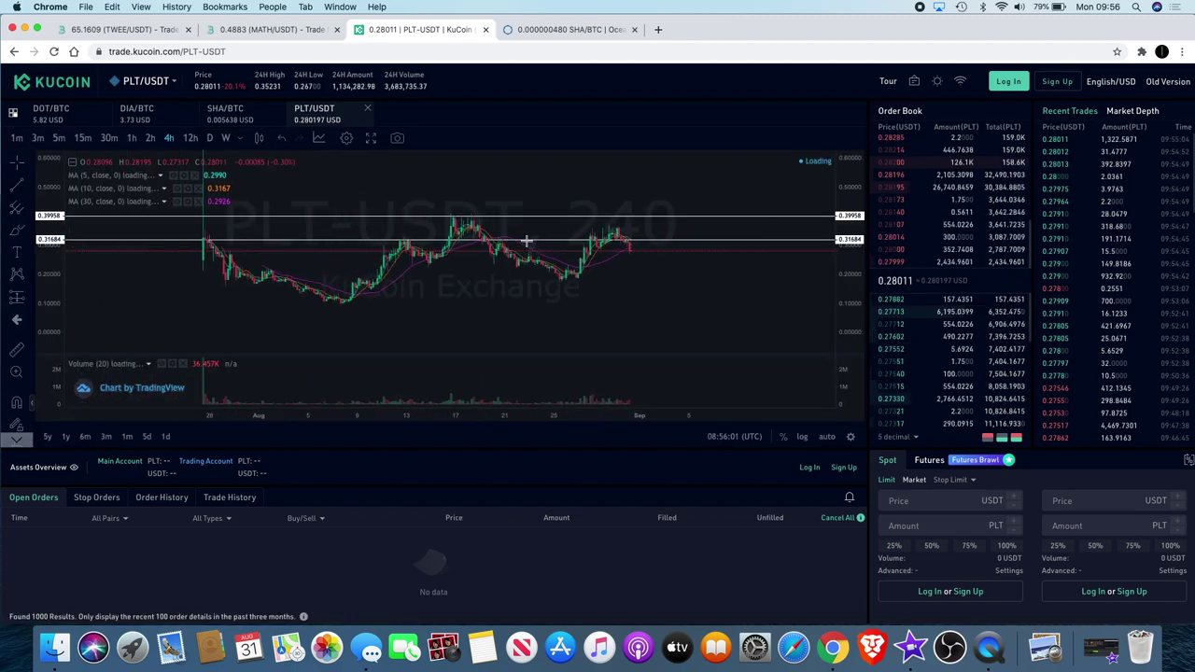
scroll(527, 241, "up", 1)
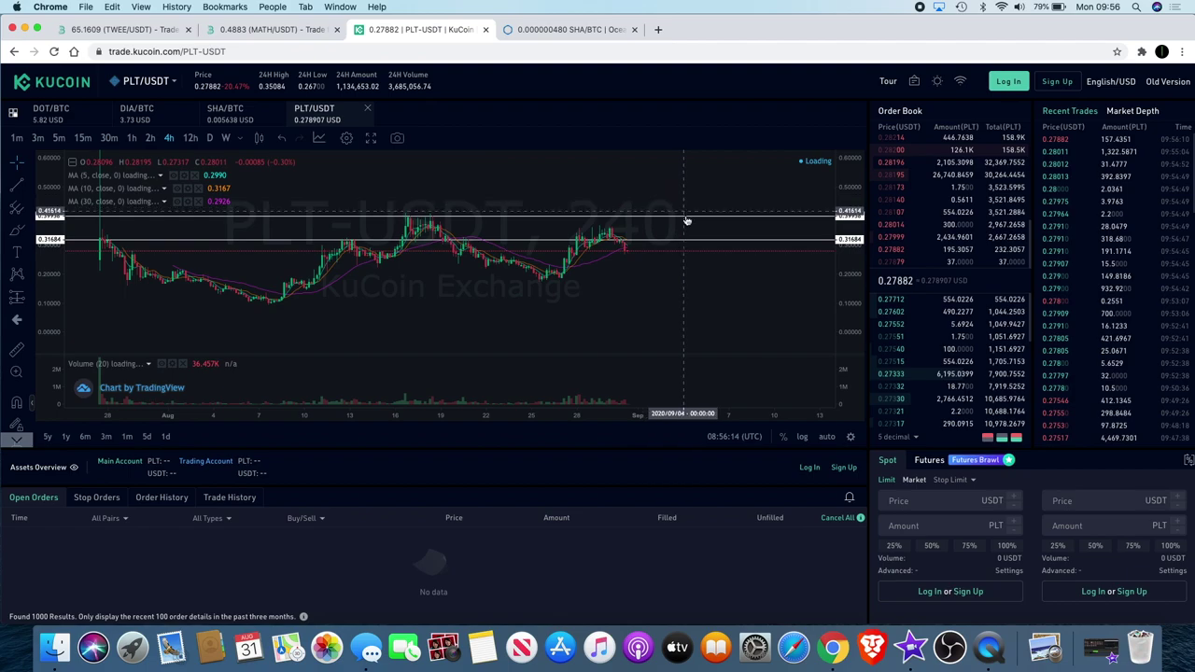
scroll(686, 221, "up", 5)
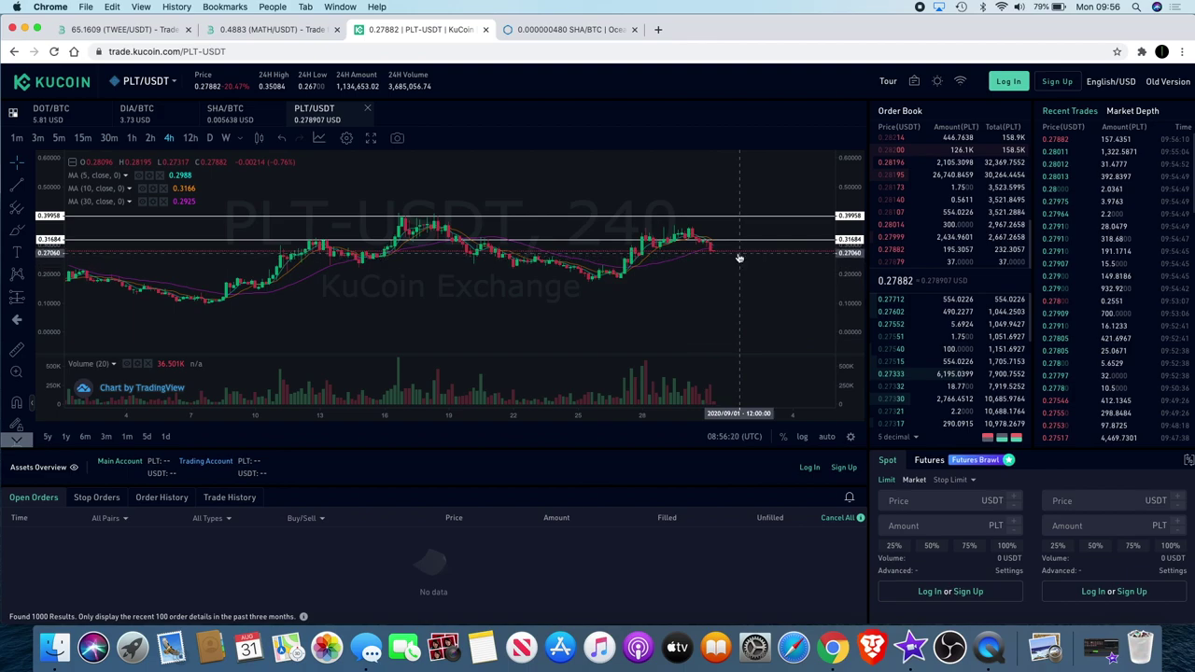
scroll(739, 258, "down", 2)
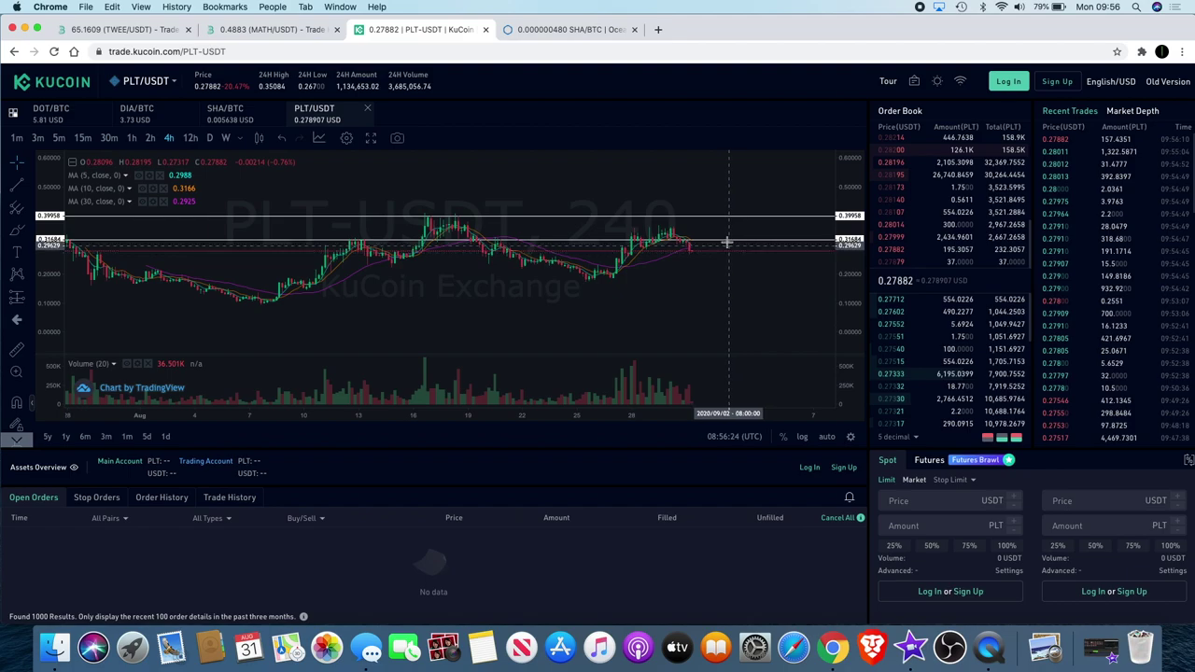
scroll(743, 253, "up", 1)
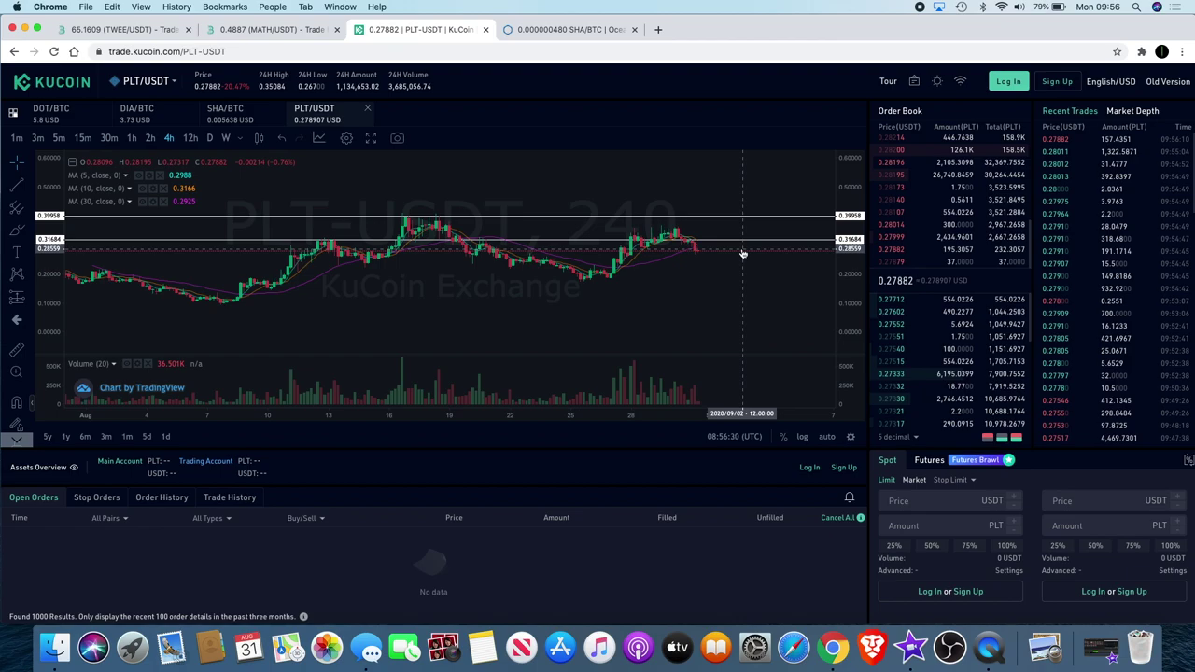
scroll(743, 253, "up", 3)
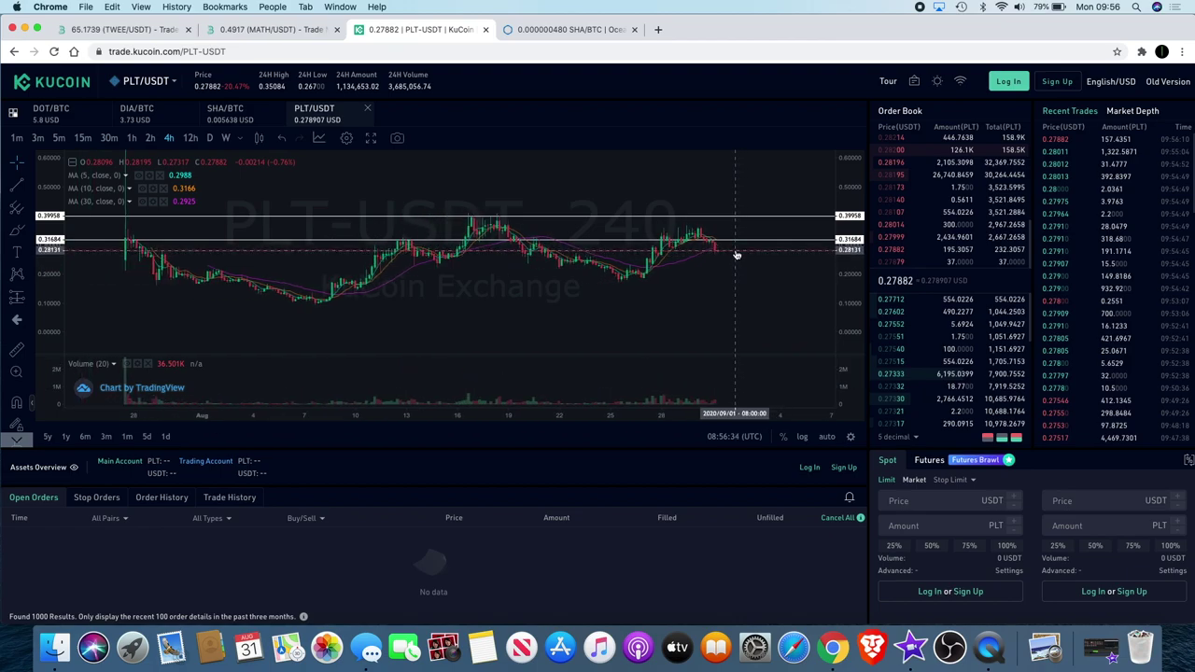
scroll(737, 255, "down", 1)
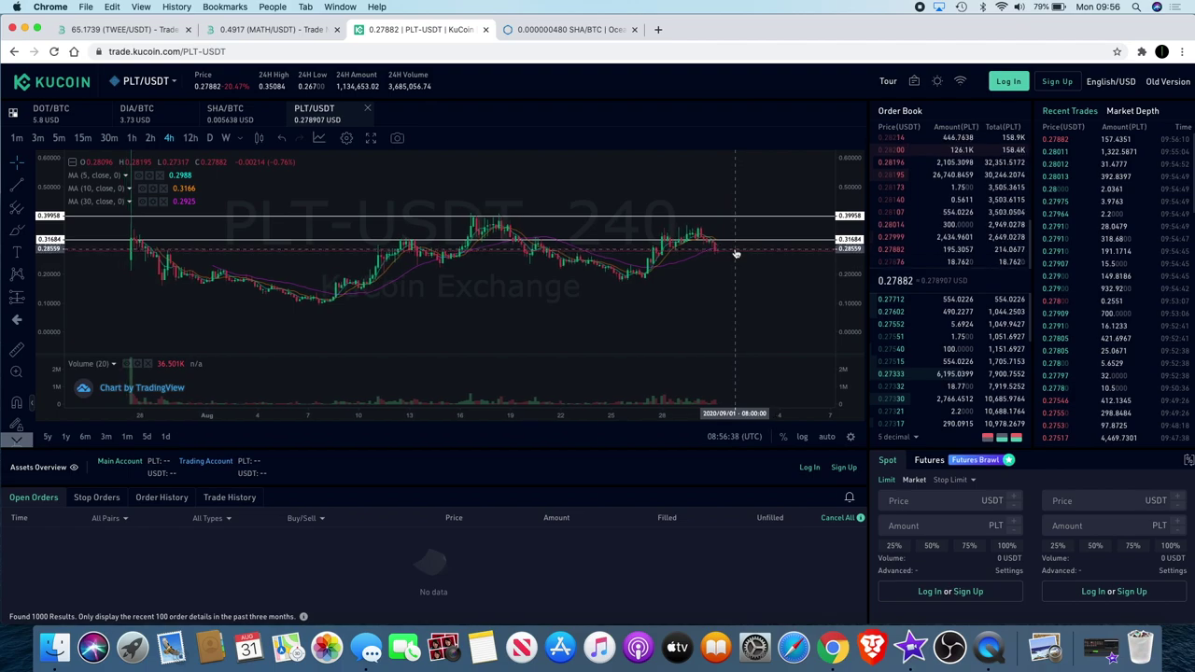
scroll(736, 253, "up", 5)
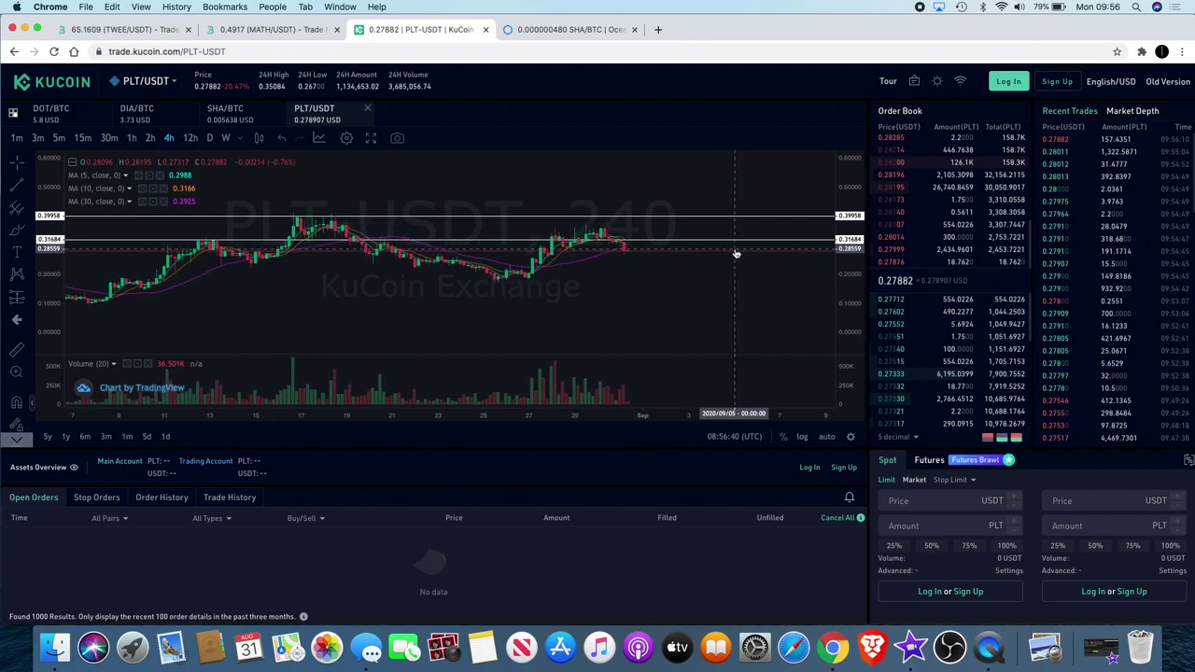
scroll(735, 254, "down", 3)
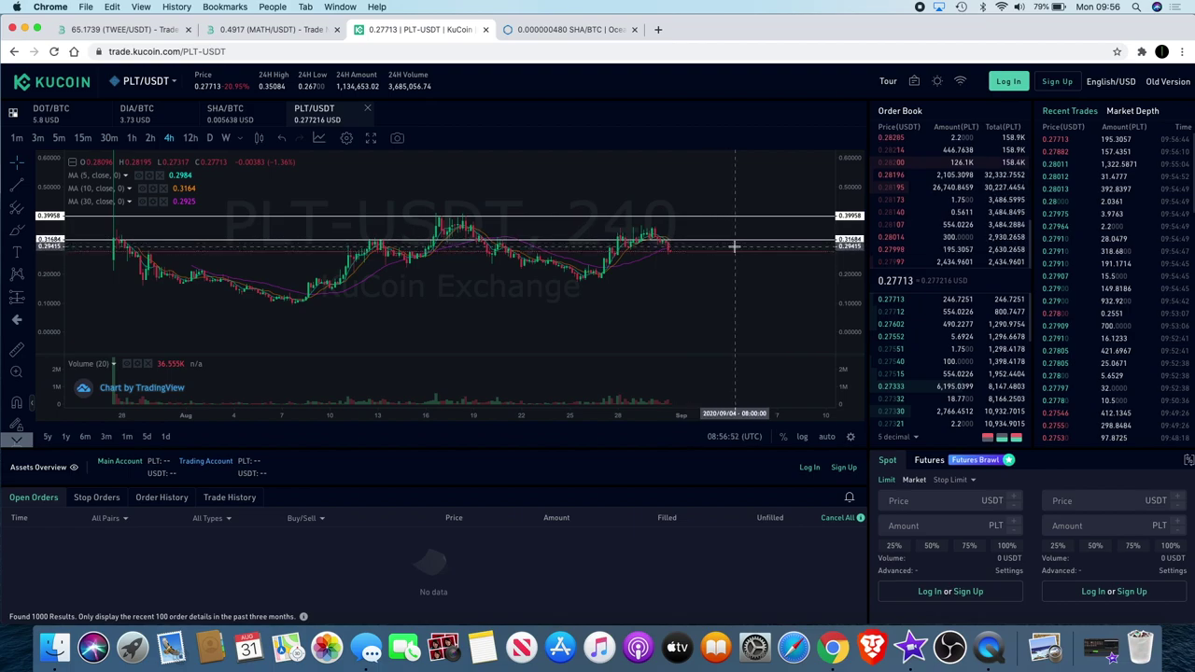
scroll(809, 248, "down", 3)
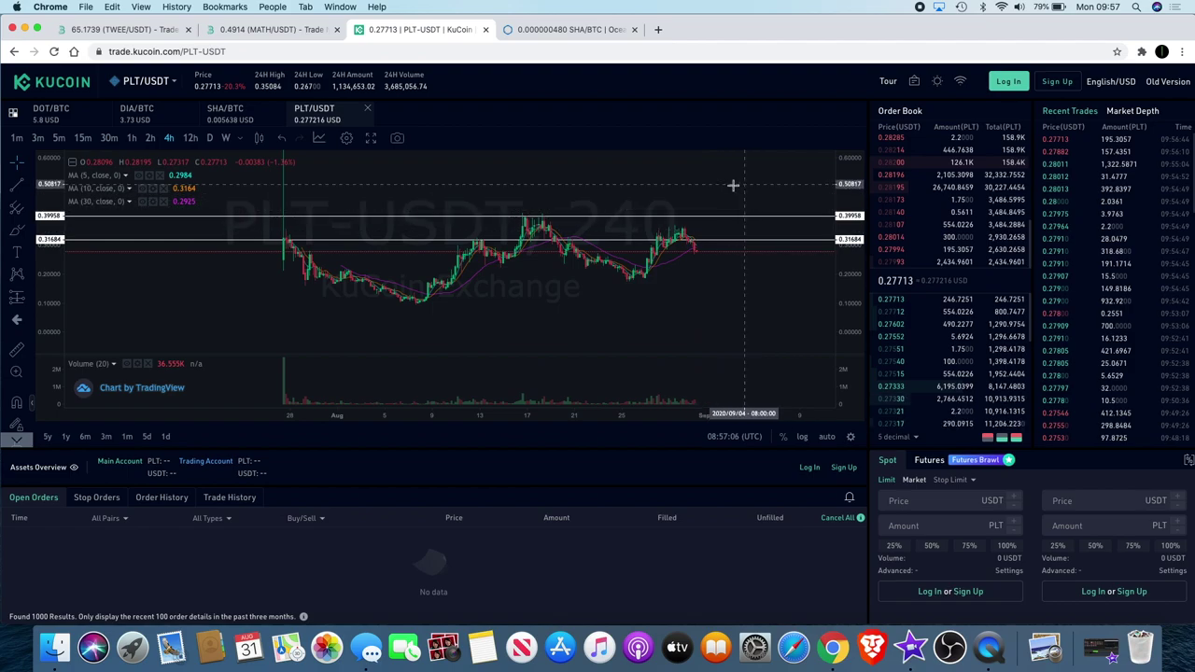
Zoom the PLT/USDT chart and undo an accidental nudge of the 0.39958 level line.
scroll(715, 254, "up", 5)
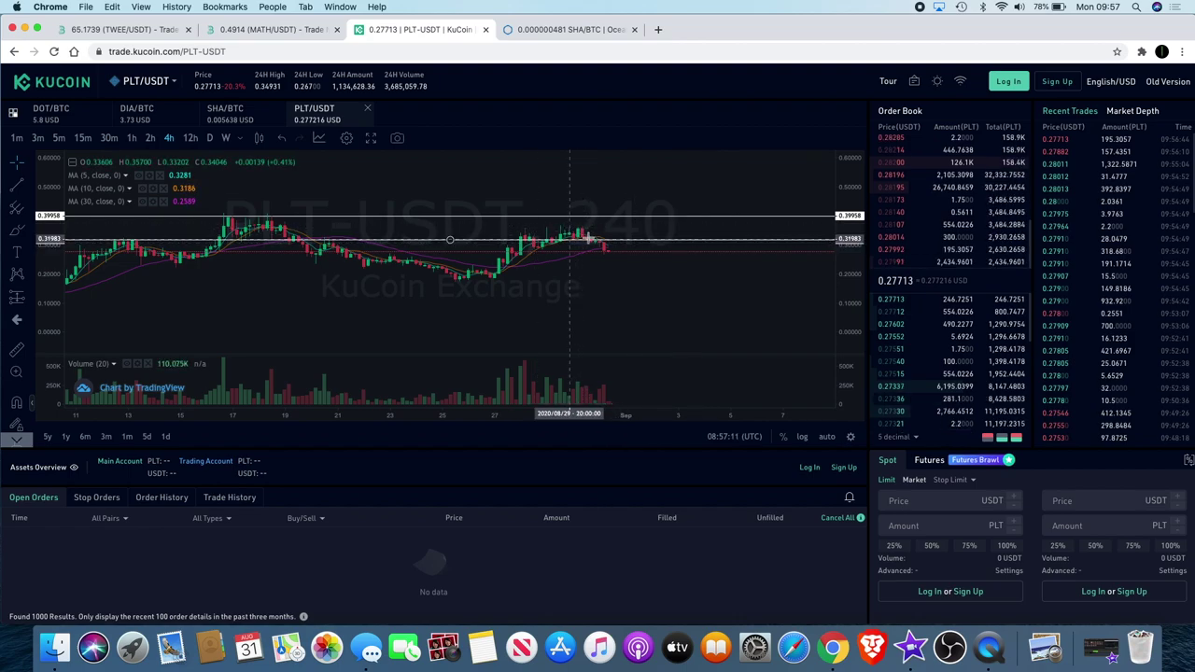
scroll(602, 248, "down", 2)
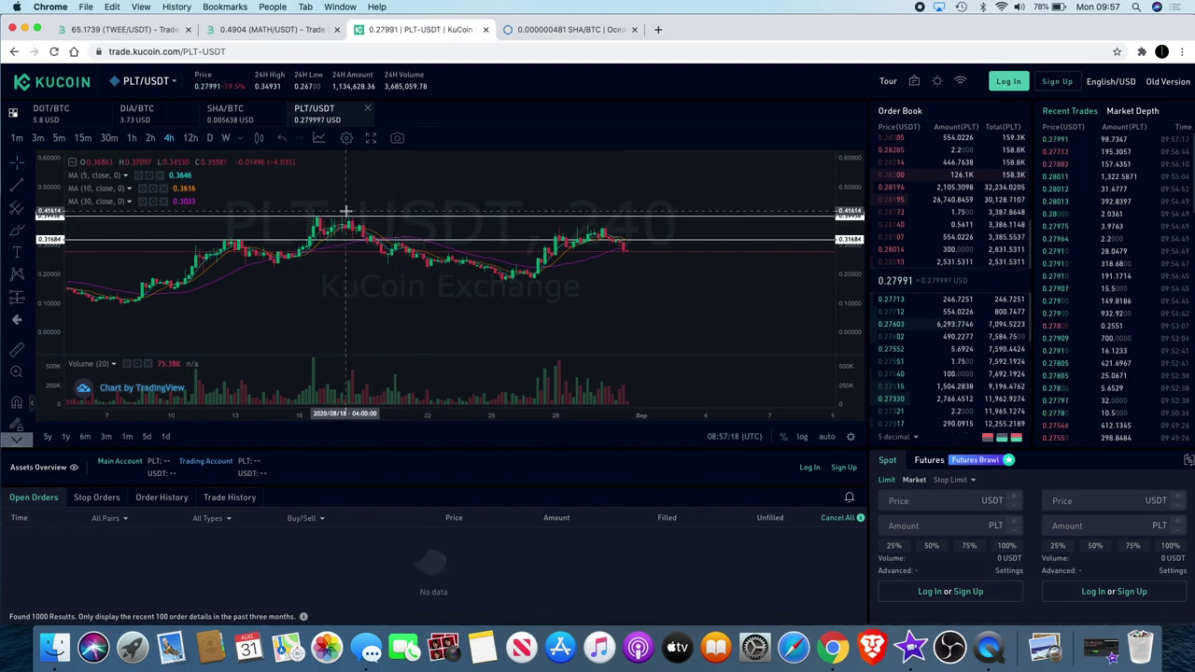
scroll(353, 213, "down", 2)
scroll(630, 223, "down", 2)
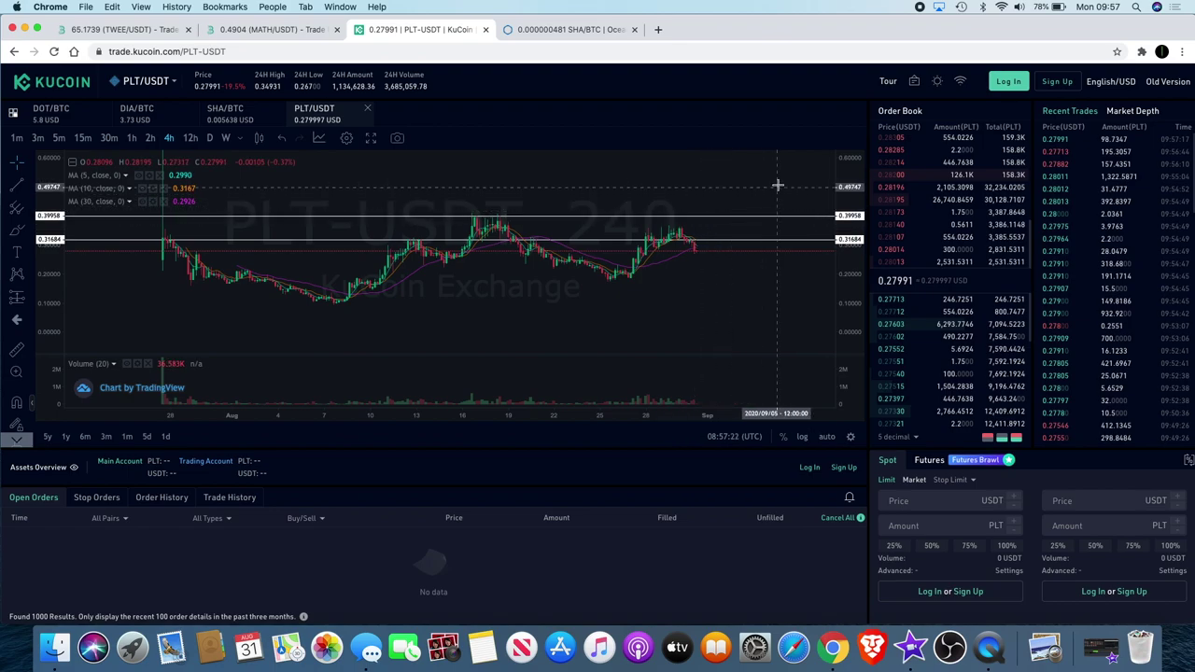
left_click_drag(715, 221, 719, 222)
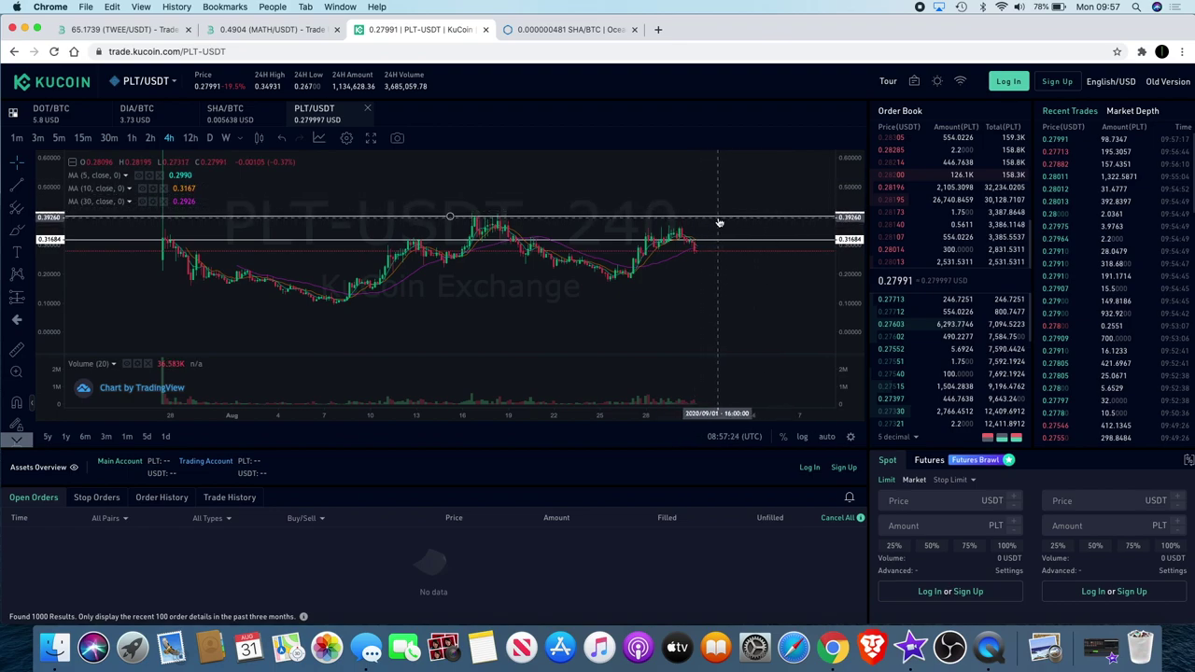
key("super+z")
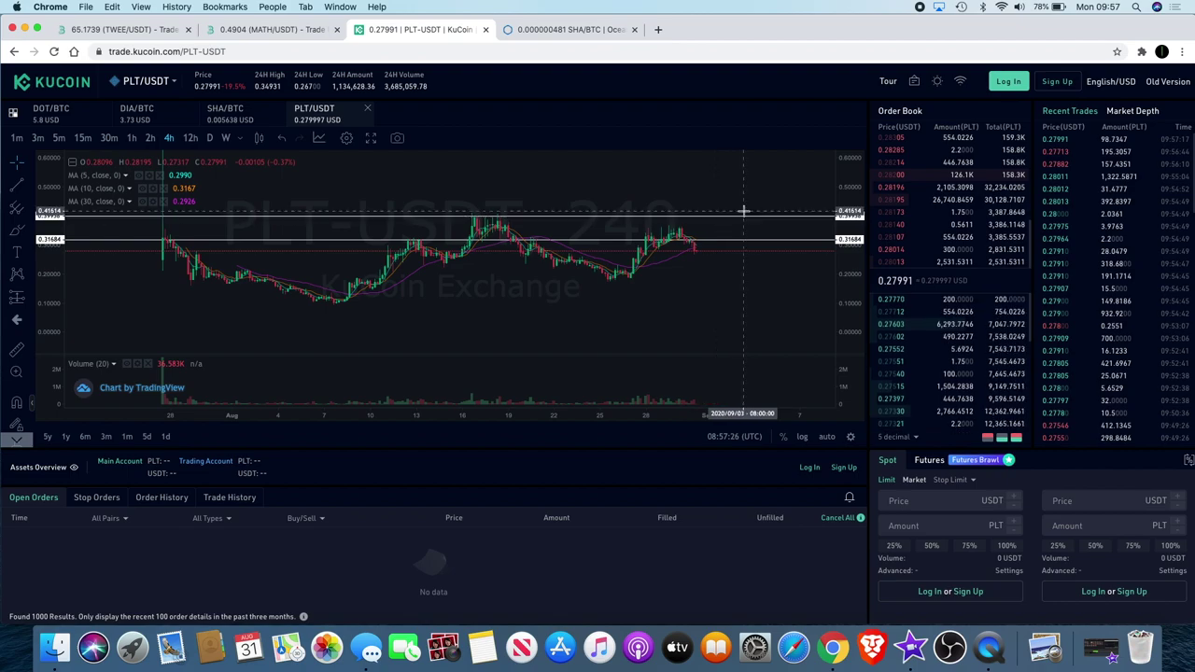
Zoom through the PLT/USDT history once more, then return to BitMart's MATH/USDT chart.
scroll(779, 183, "down", 1)
scroll(778, 183, "down", 1)
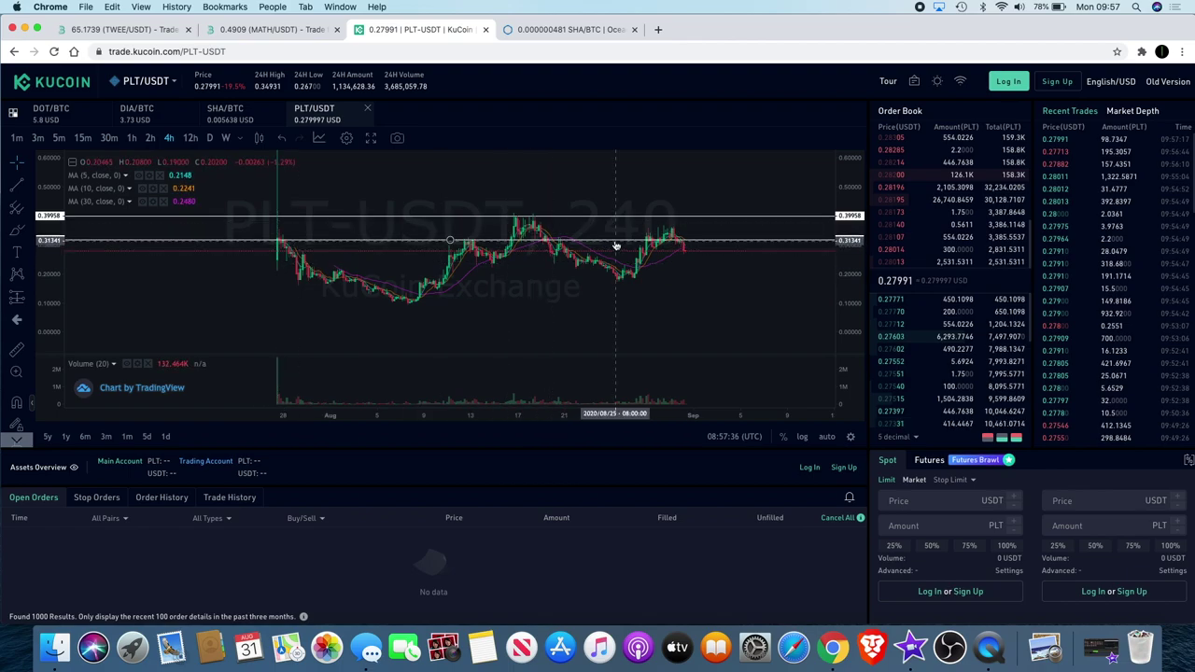
scroll(617, 246, "up", 3)
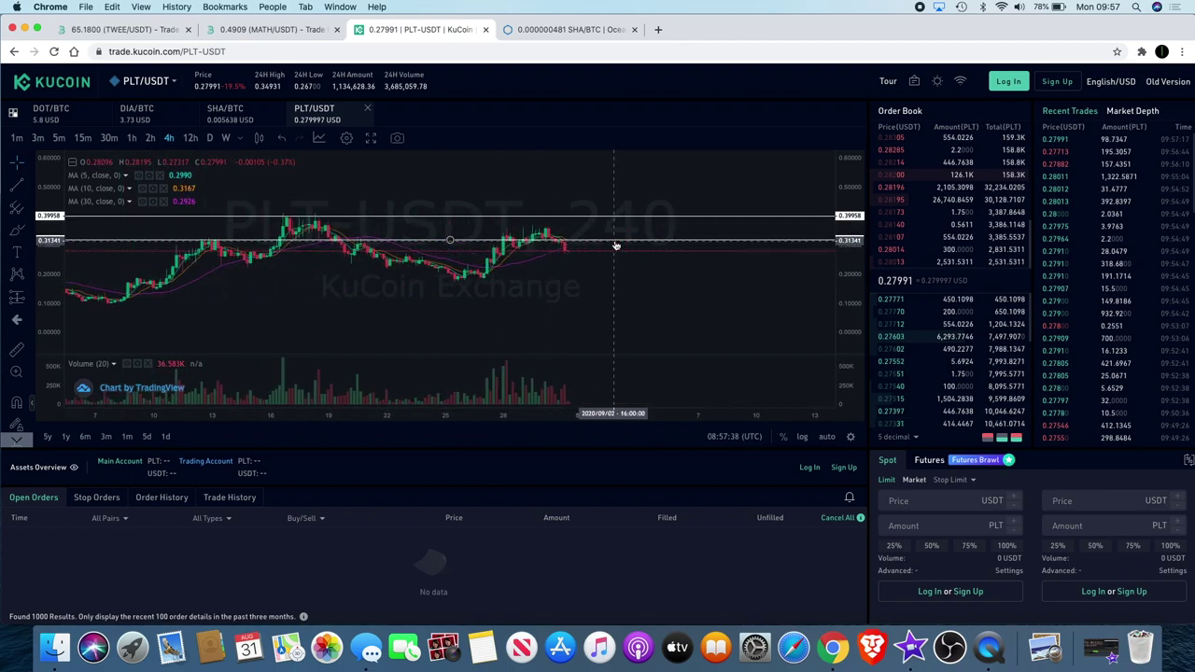
scroll(616, 241, "down", 2)
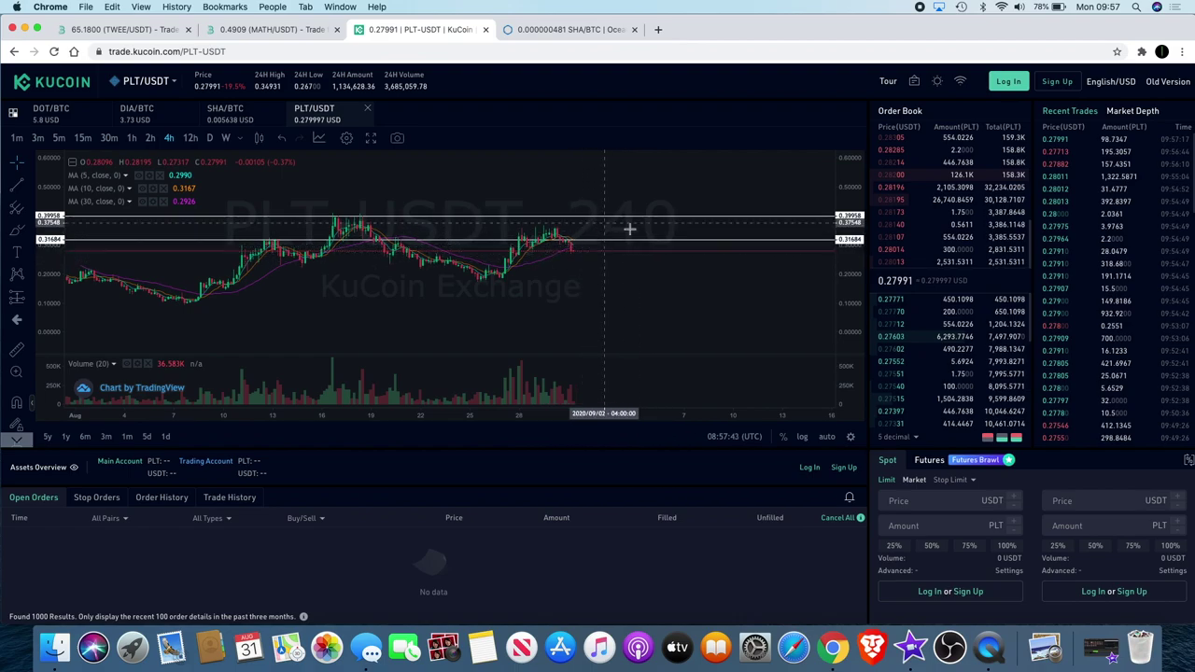
scroll(641, 245, "down", 3)
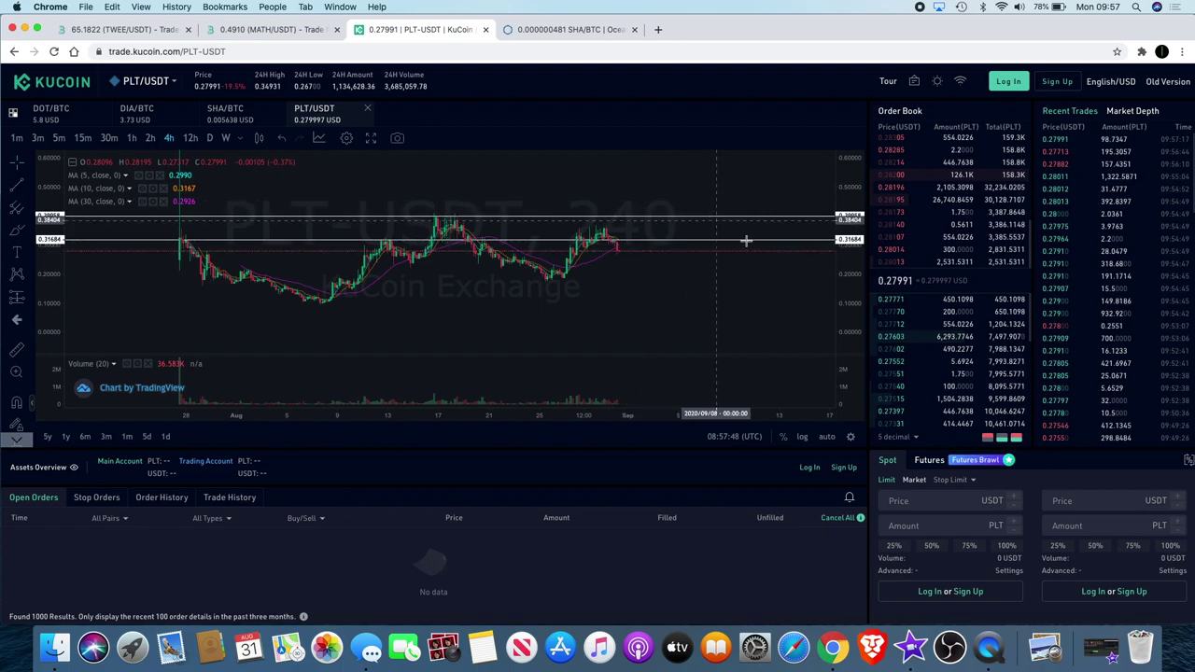
scroll(767, 306, "up", 2)
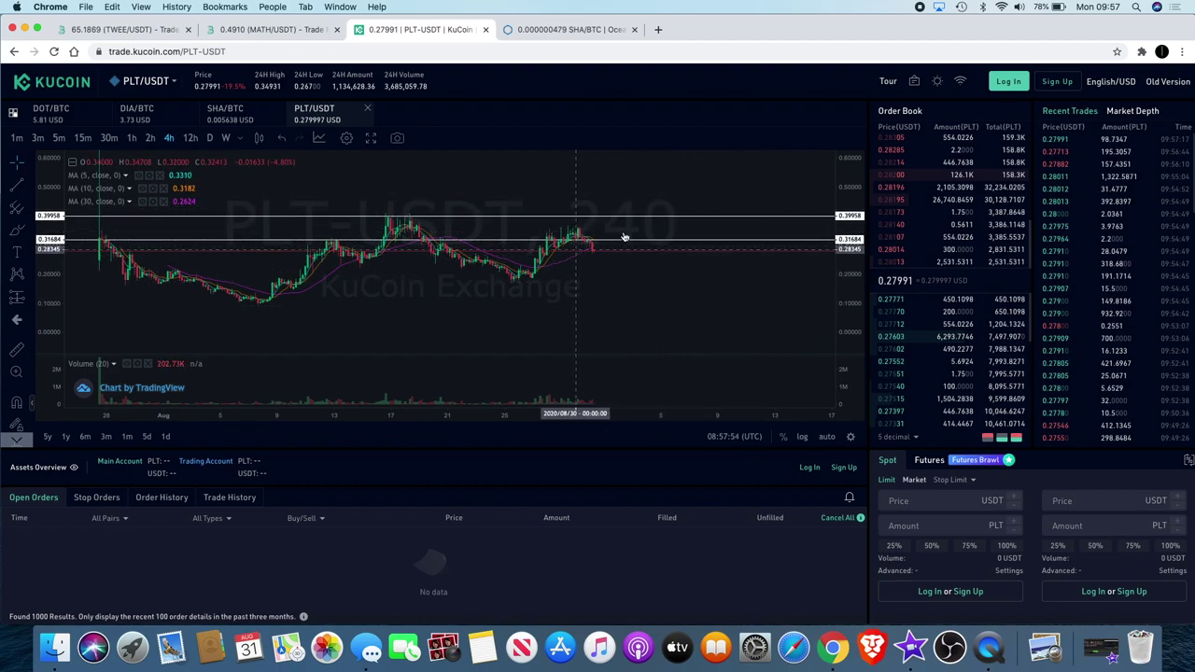
scroll(669, 201, "down", 2)
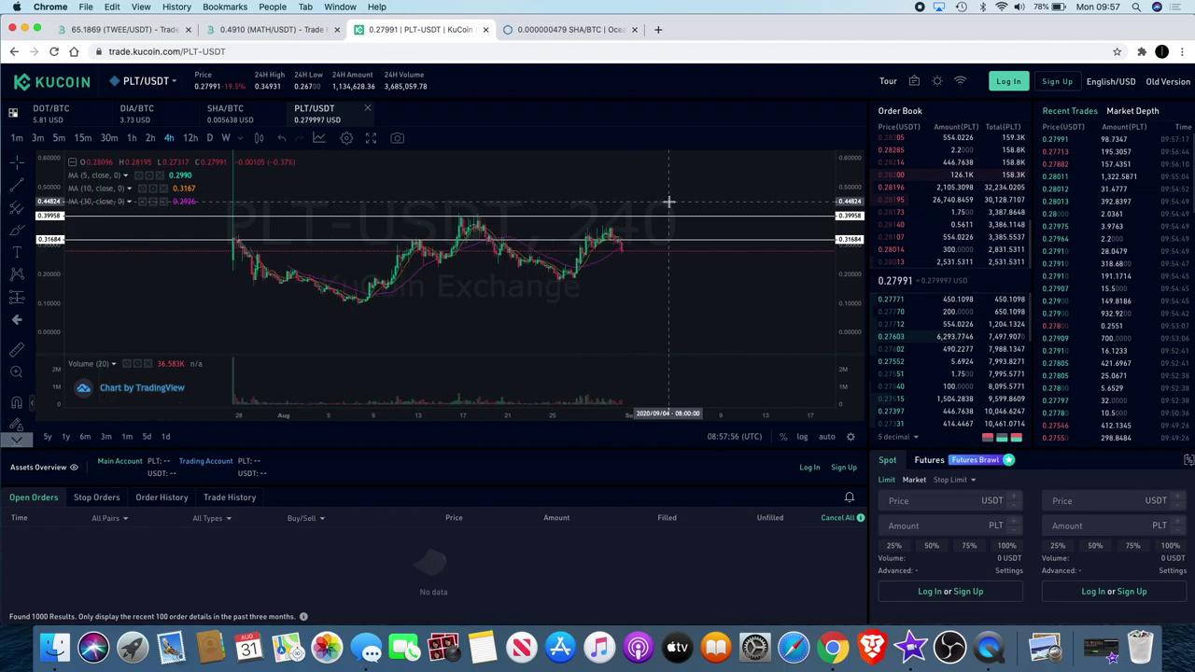
scroll(669, 201, "down", 3)
scroll(669, 201, "up", 5)
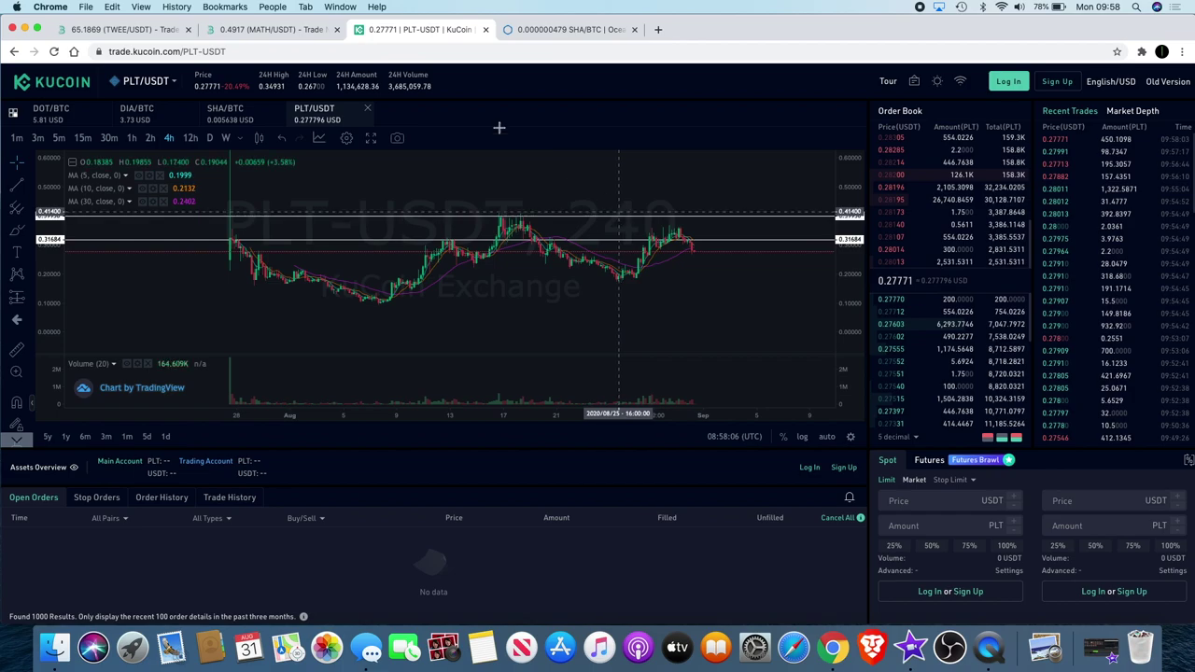
key("ctrl+shift+Tab")
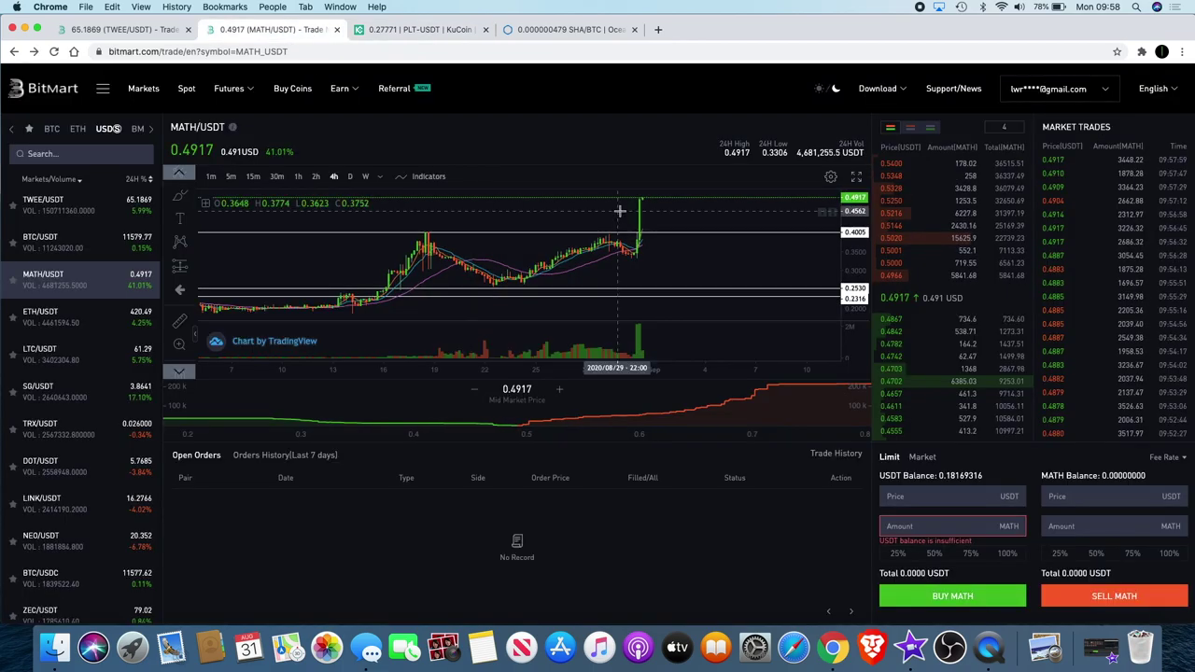
scroll(717, 207, "up", 2)
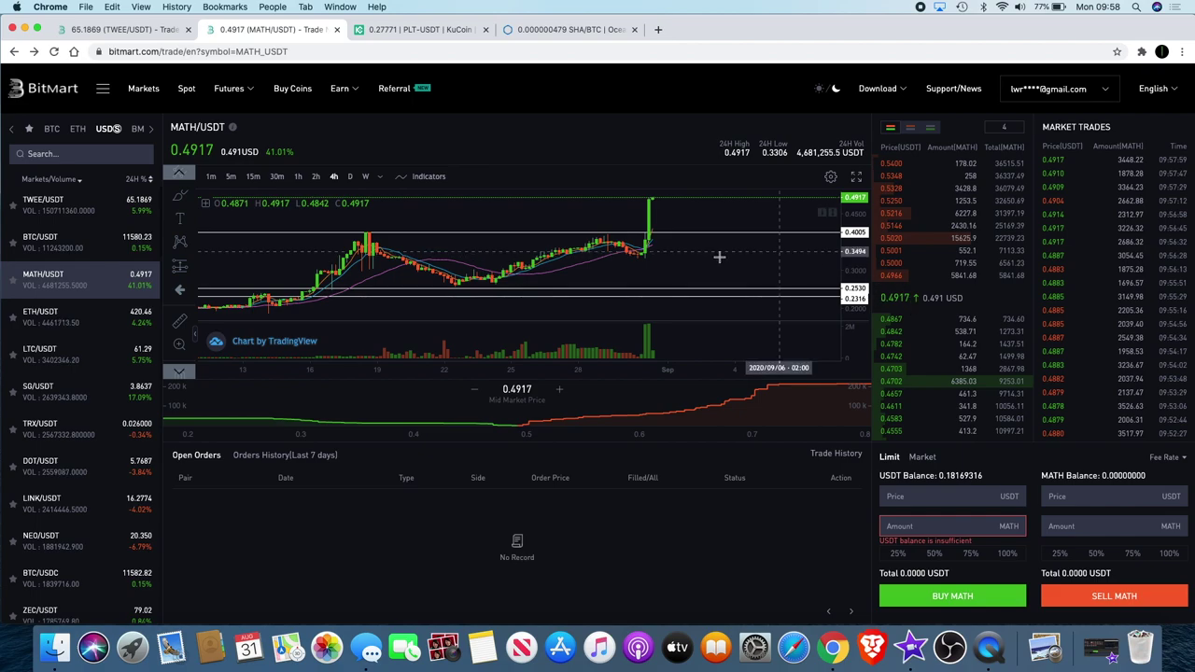
scroll(662, 246, "down", 3)
scroll(607, 253, "down", 1)
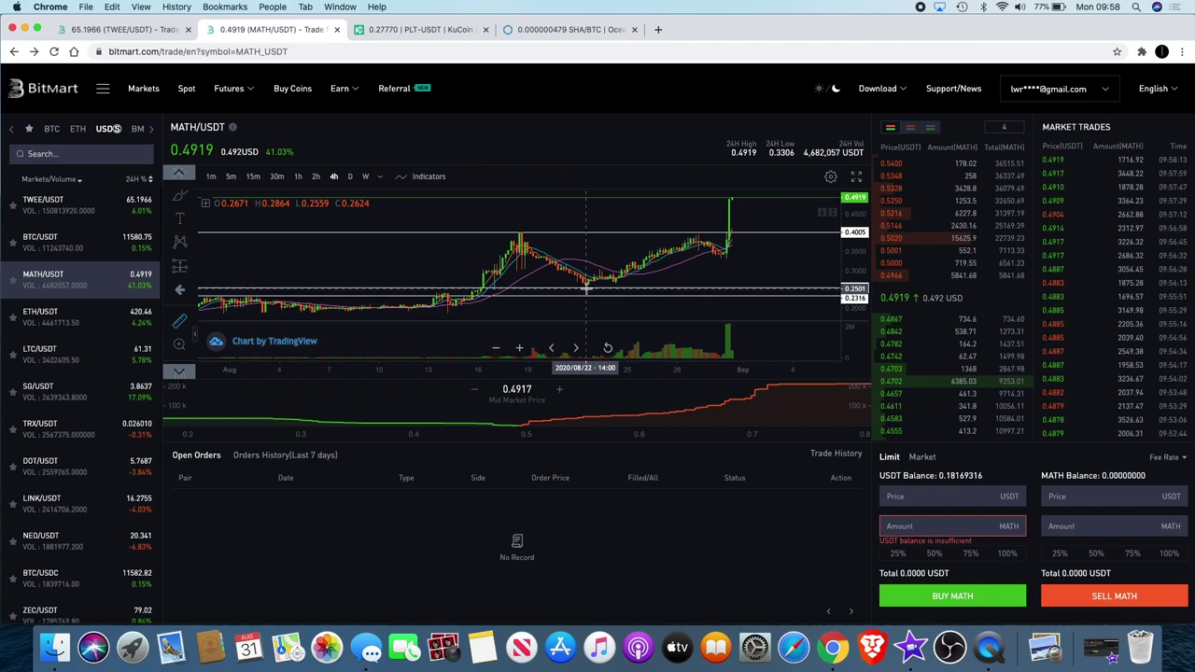
left_click_drag(587, 289, 772, 198)
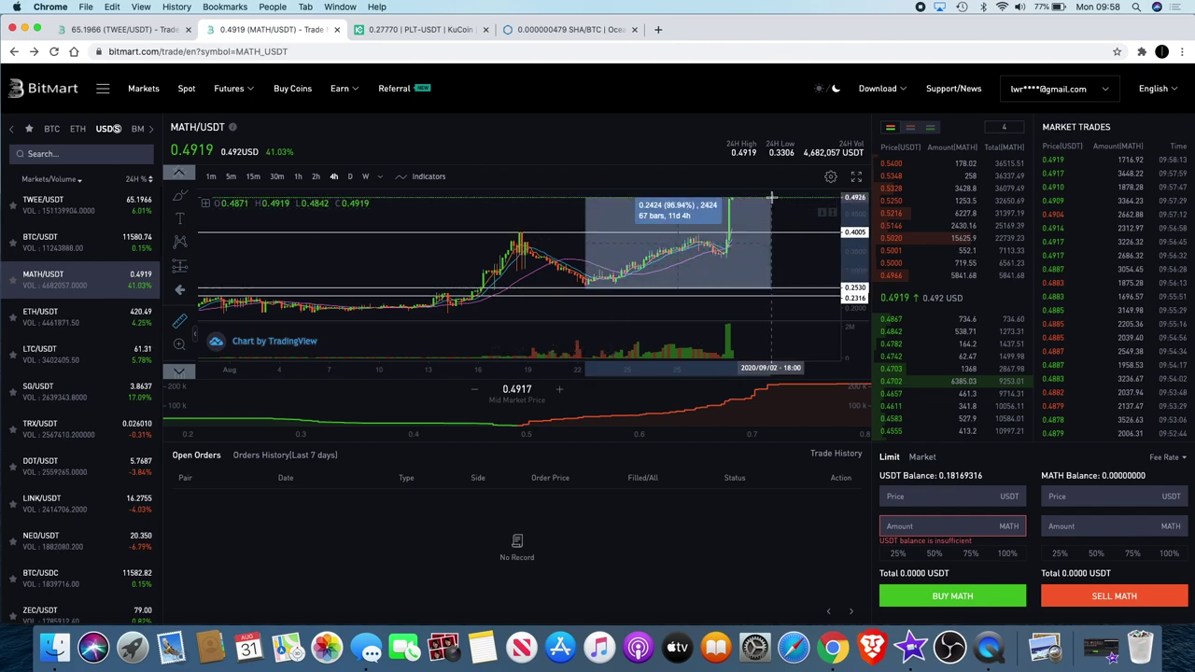
left_click(783, 252)
scroll(782, 253, "down", 6)
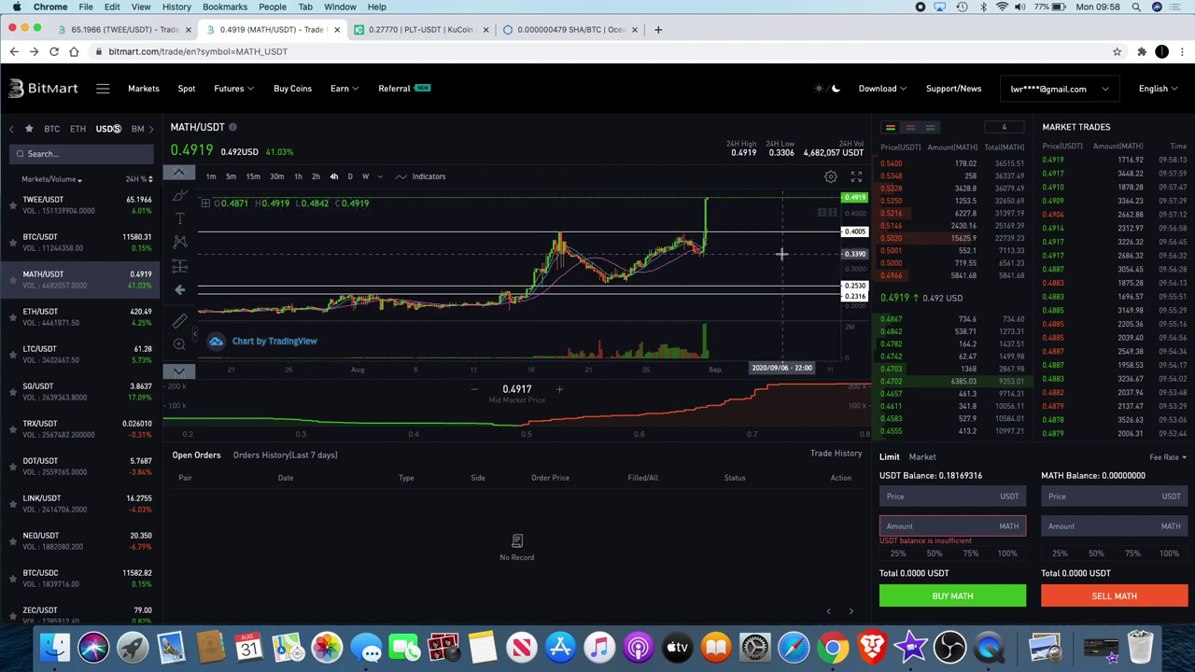
scroll(782, 252, "right", 5)
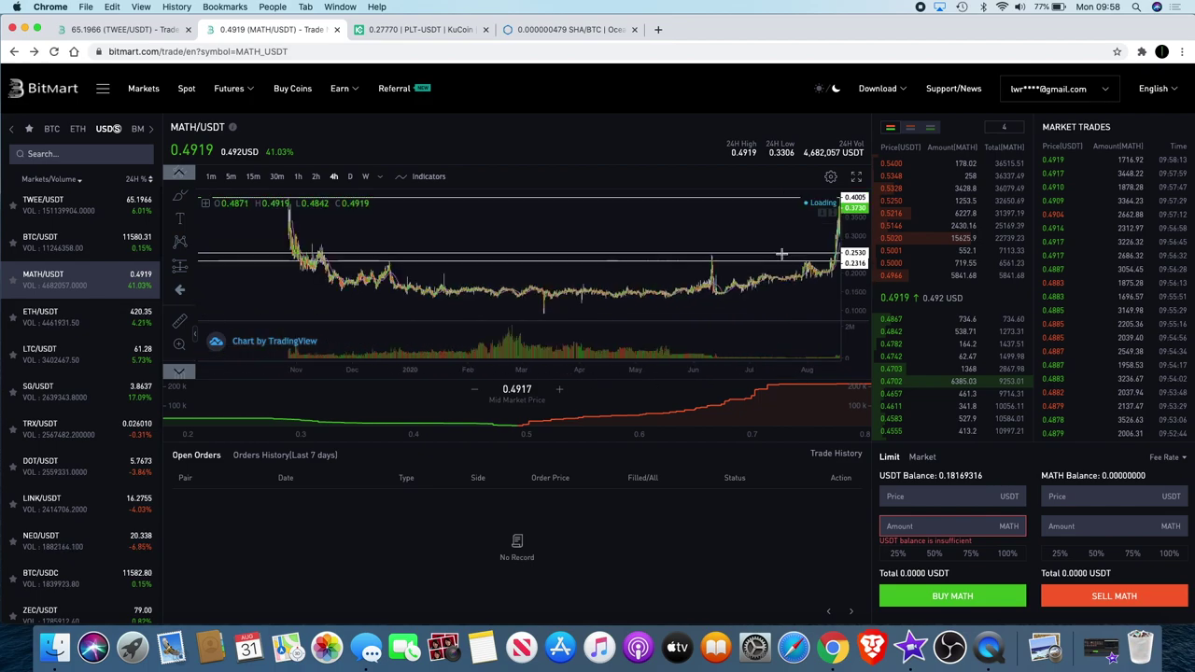
scroll(782, 254, "up", 5)
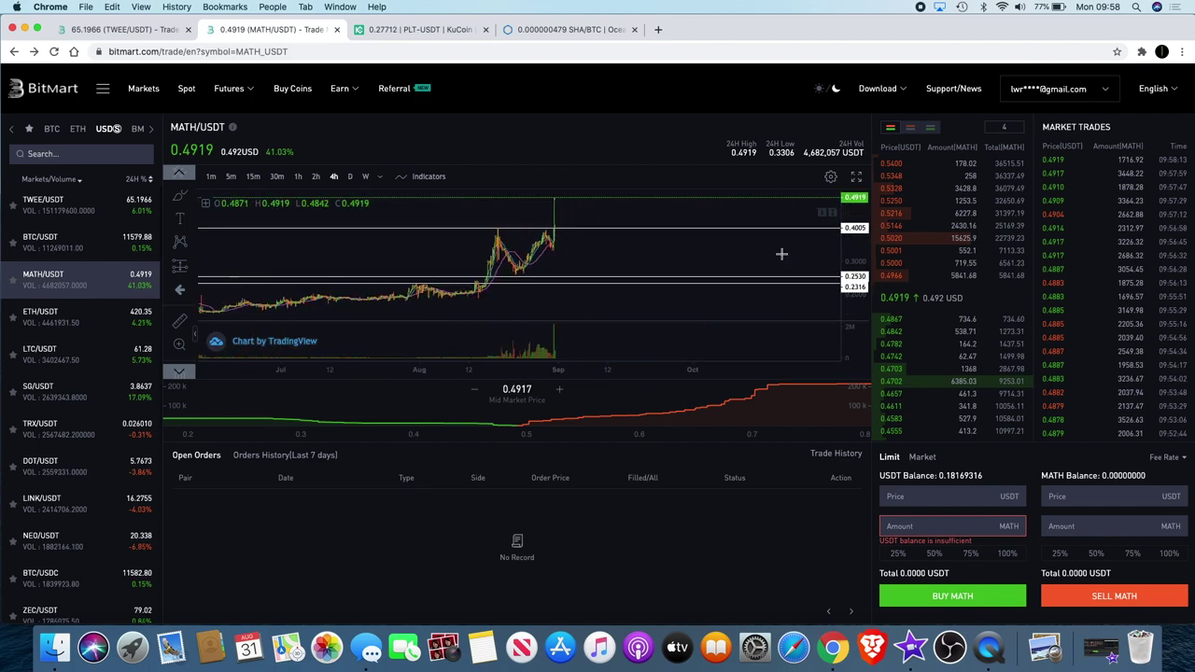
scroll(782, 253, "up", 4)
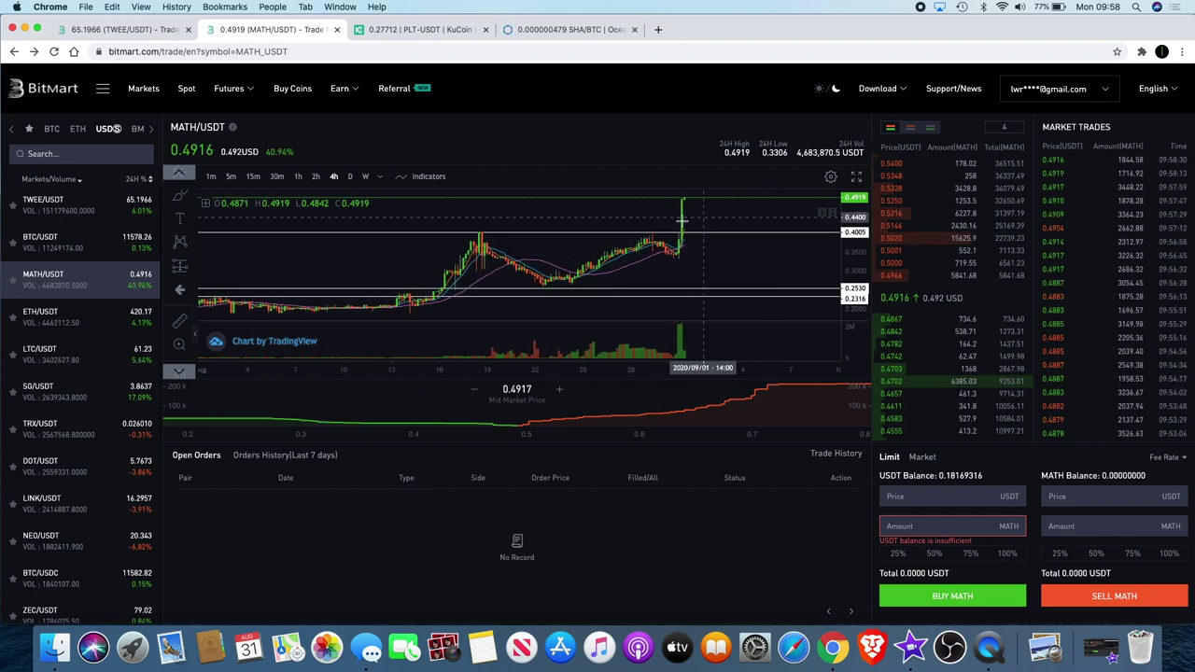
scroll(654, 245, "up", 3)
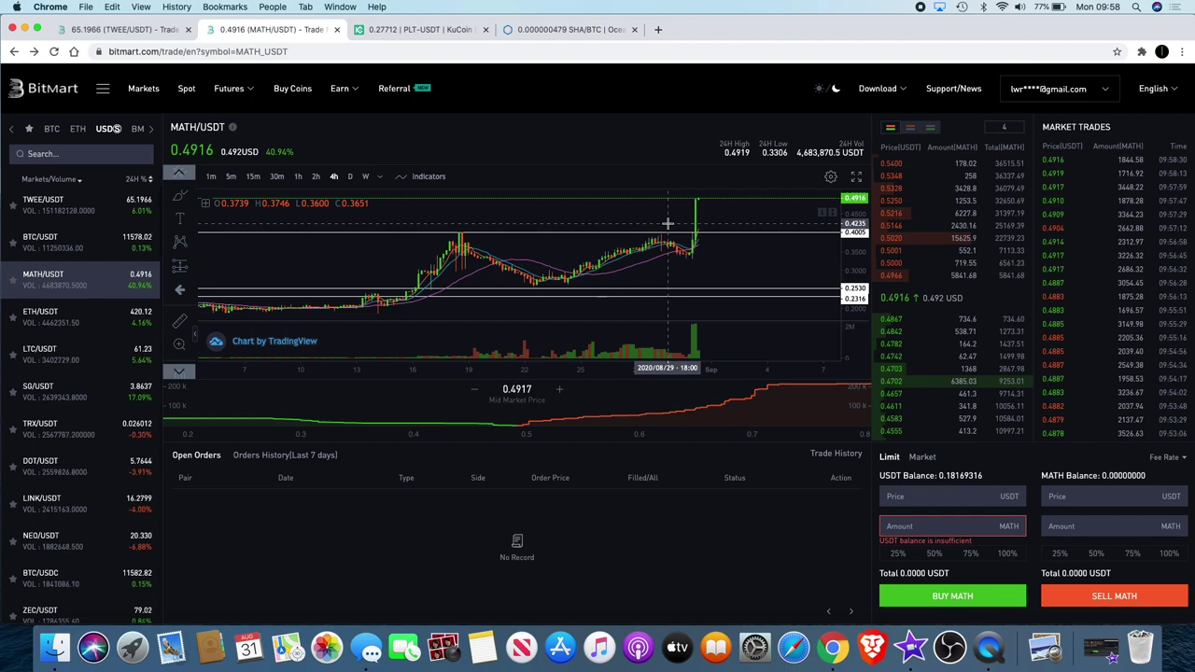
scroll(669, 224, "right", 5)
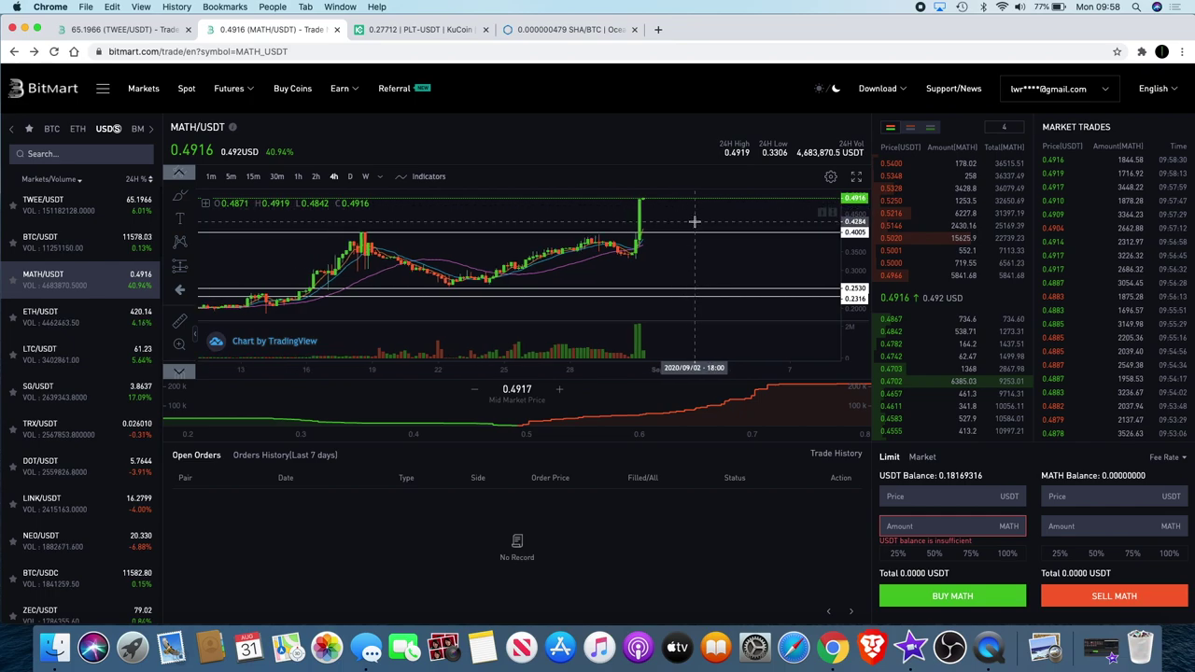
scroll(693, 221, "left", 5)
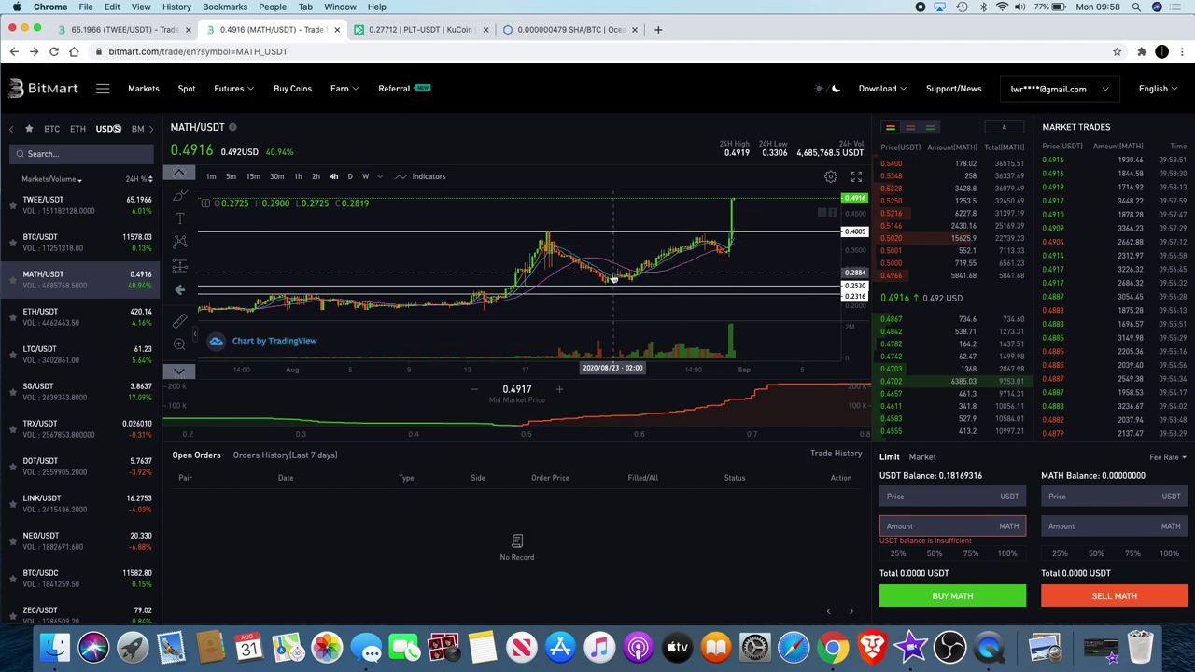
scroll(724, 229, "up", 5)
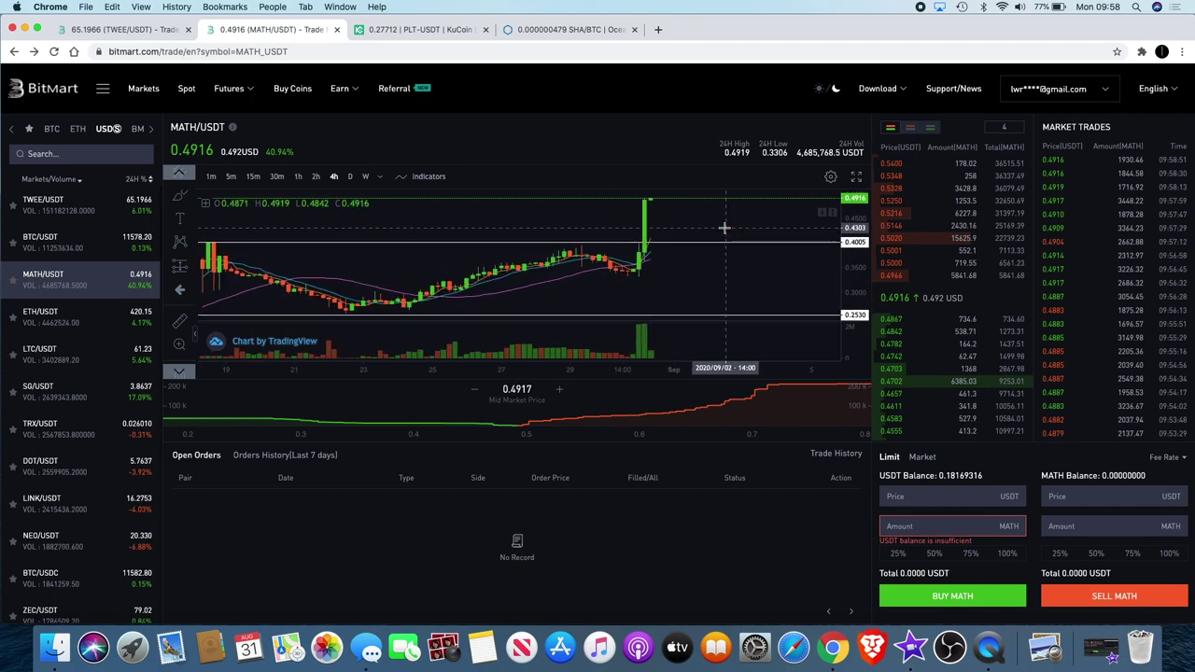
scroll(725, 228, "down", 3)
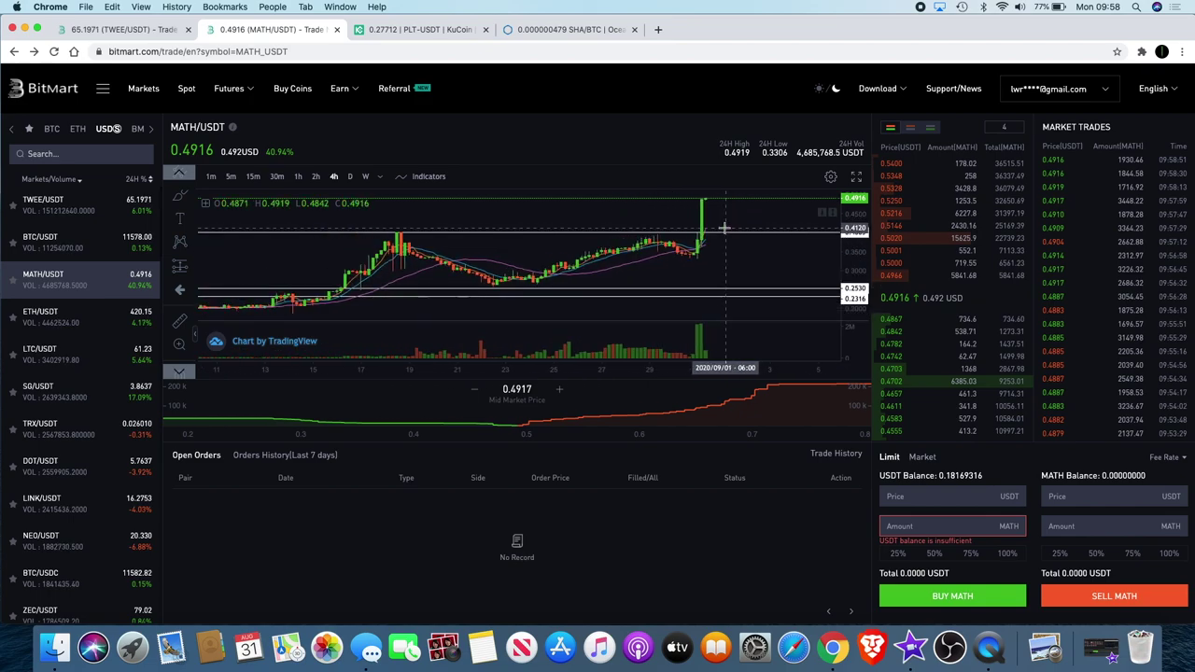